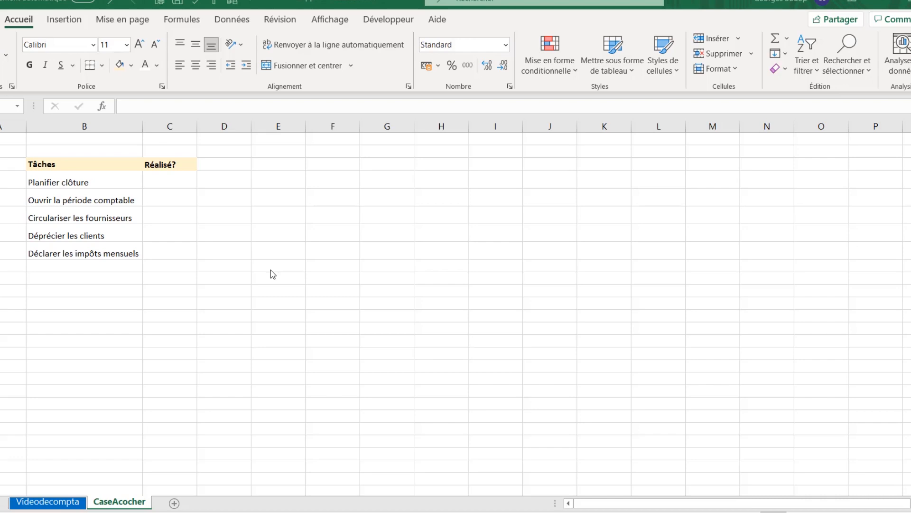
{"action": "left_click", "coordinate": [282, 161]}
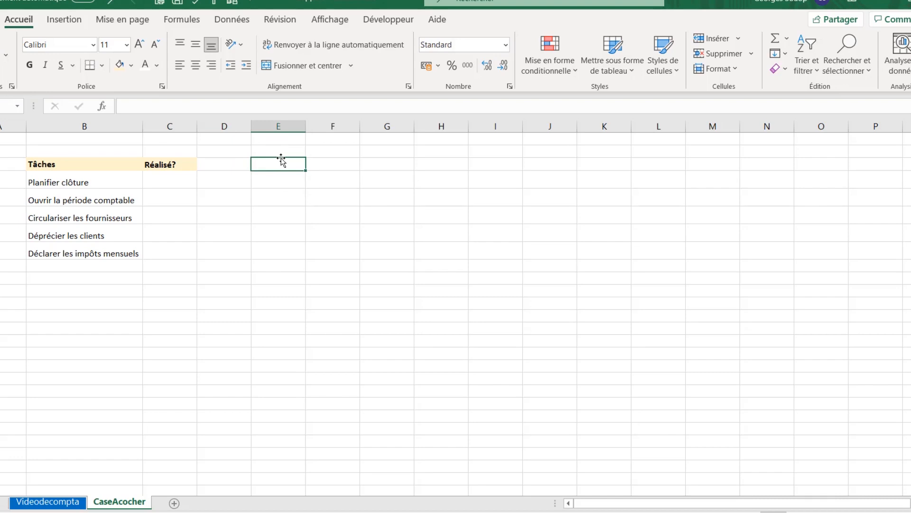
{"action": "left_click", "coordinate": [326, 169]}
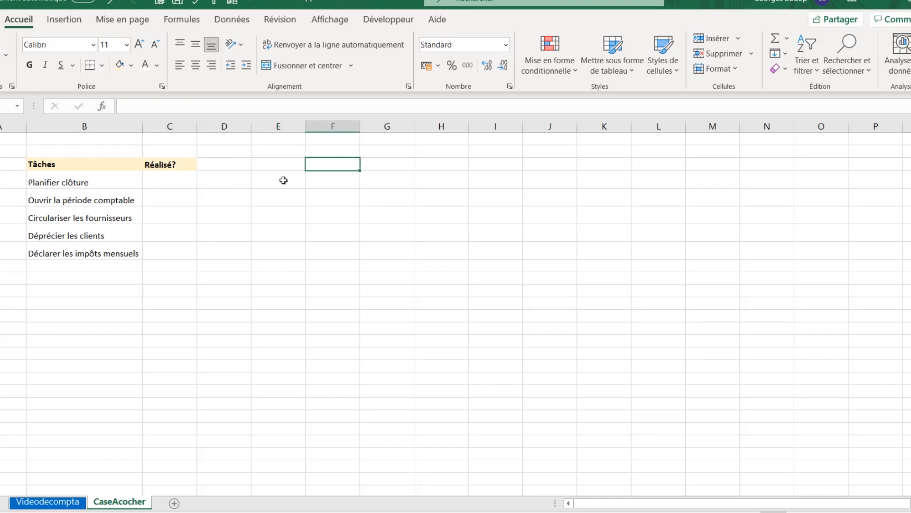
{"action": "left_click", "coordinate": [236, 161]}
{"action": "left_click", "coordinate": [270, 161]}
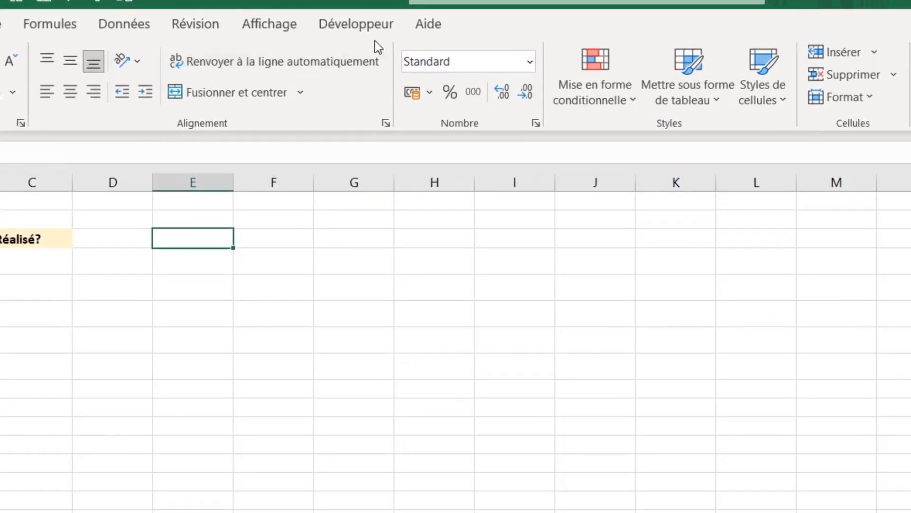
Check that the Développeur tab is enabled in the ribbon customization options and accept them
{"action": "left_click", "coordinate": [400, 19]}
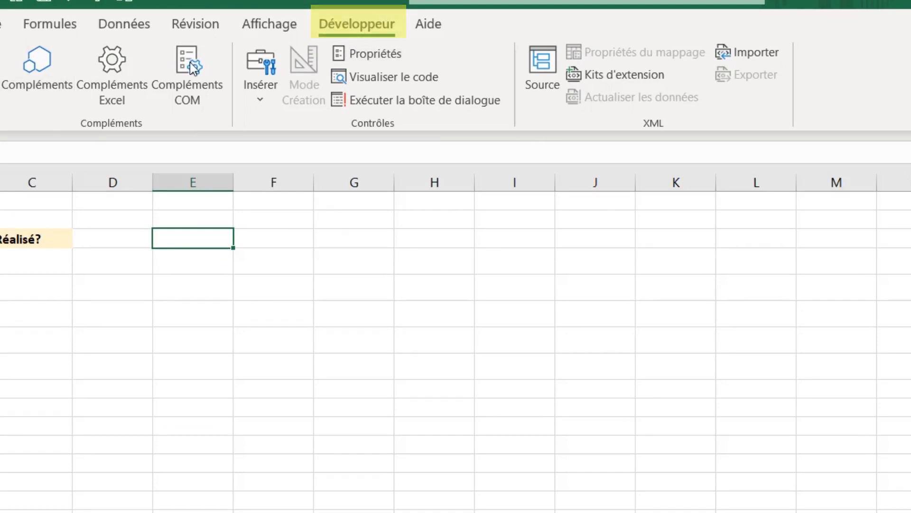
{"action": "right_click", "coordinate": [499, 120]}
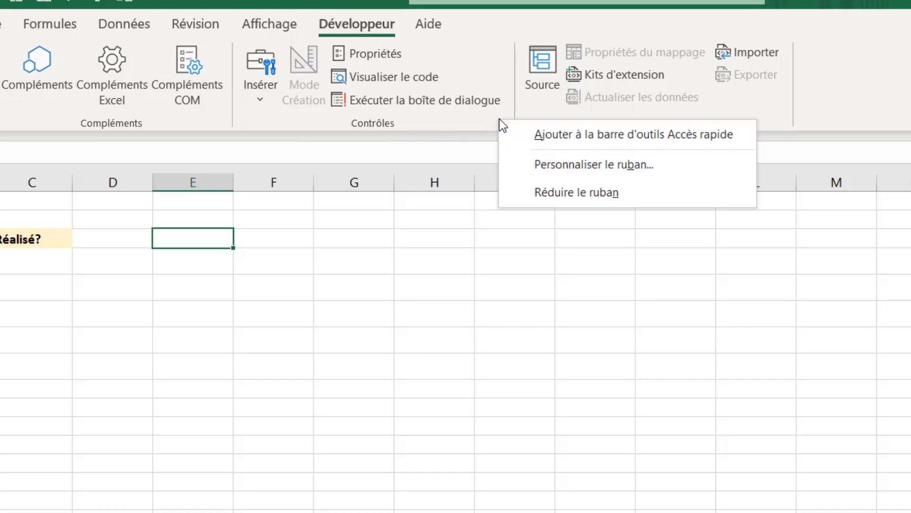
{"action": "left_click", "coordinate": [605, 165]}
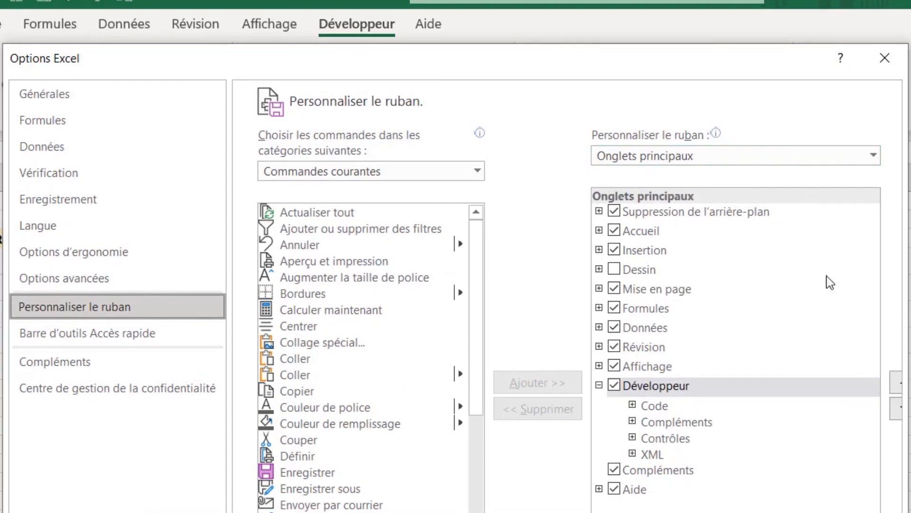
{"action": "left_click", "coordinate": [615, 386]}
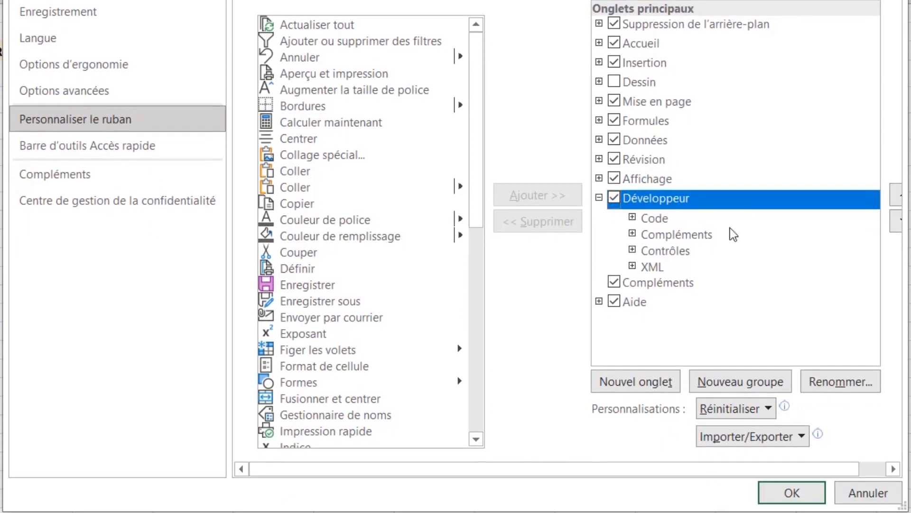
{"action": "left_click", "coordinate": [796, 492]}
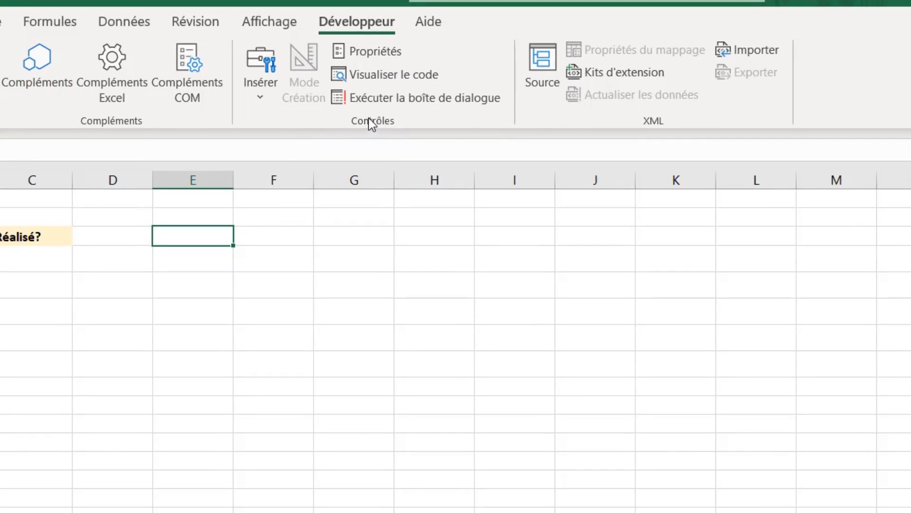
Insert a form-control check box in cell C4, beside the task Planifier clôture
{"action": "left_click", "coordinate": [261, 95]}
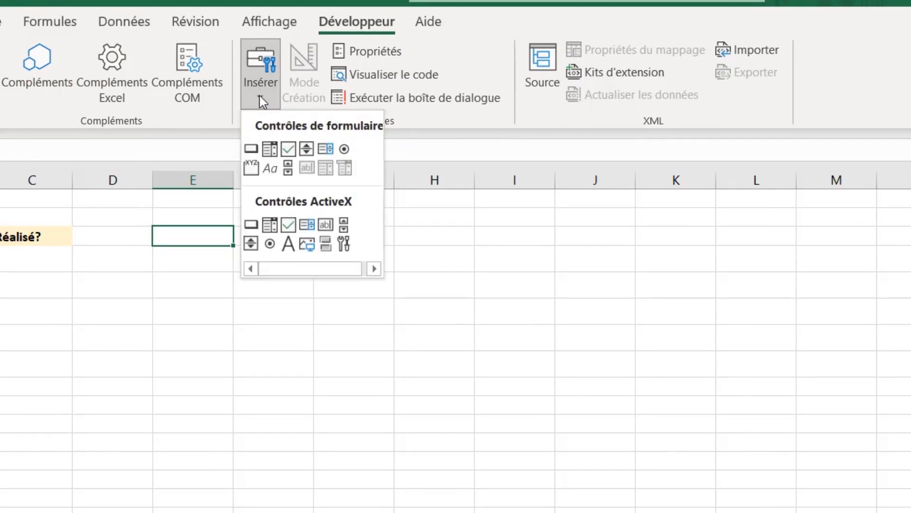
{"action": "left_click", "coordinate": [260, 96]}
{"action": "left_click", "coordinate": [260, 96]}
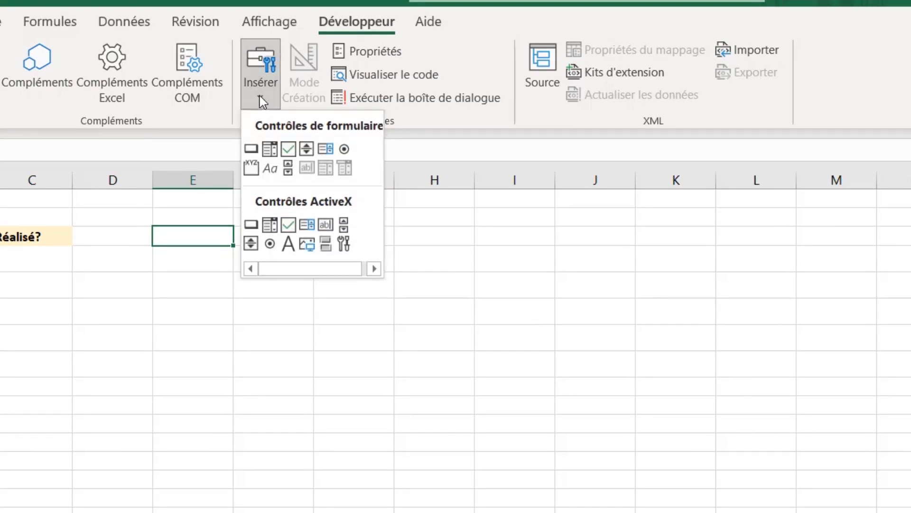
{"action": "left_click", "coordinate": [289, 150]}
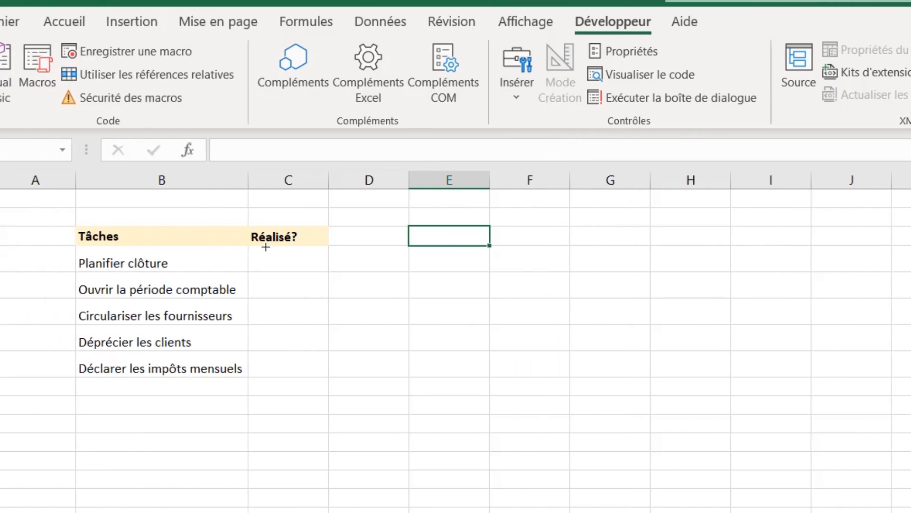
{"action": "left_click_drag", "start_coordinate": [255, 251], "coordinate": [323, 272]}
{"action": "left_click", "coordinate": [374, 292]}
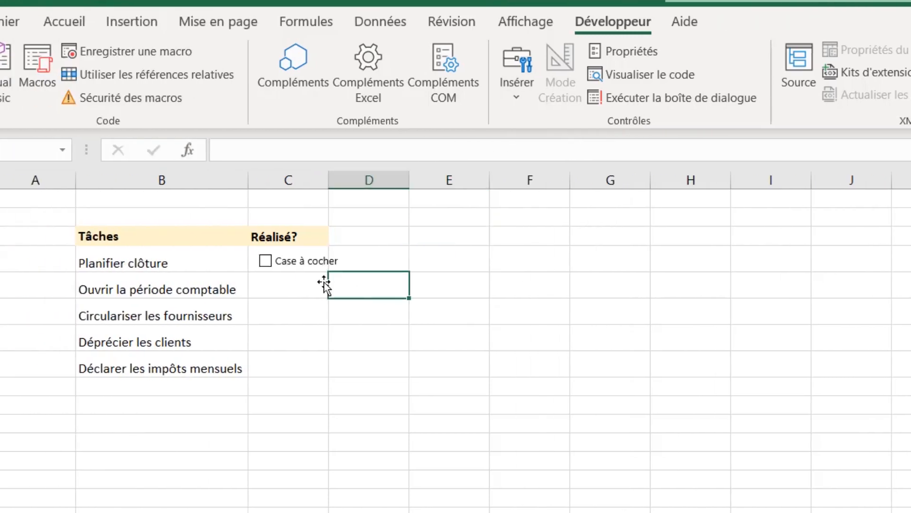
Change the label of the check box beside Planifier clôture to "Fait"
{"action": "right_click", "coordinate": [300, 260]}
{"action": "left_click", "coordinate": [351, 363]}
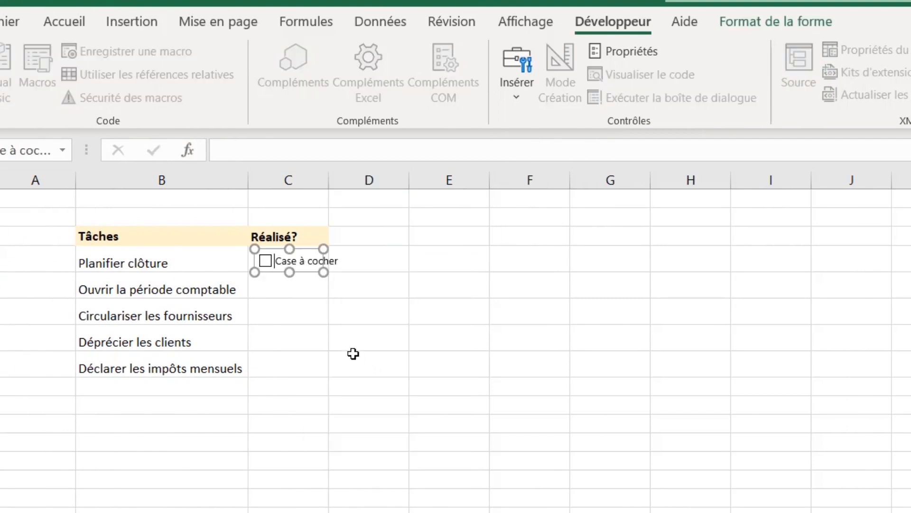
{"action": "key", "text": "Delete"}
{"action": "key", "text": "Delete"}
{"action": "key", "text": "Delete"}
{"action": "key", "text": "Delete"}
{"action": "key", "text": "Delete"}
{"action": "key", "text": "Delete"}
{"action": "key", "text": "Delete"}
{"action": "key", "text": "Delete"}
{"action": "key", "text": "Delete"}
{"action": "key", "text": "Delete"}
{"action": "key", "text": "Delete"}
{"action": "key", "text": "Delete"}
{"action": "key", "text": "Delete"}
{"action": "type", "text": "Fait"}
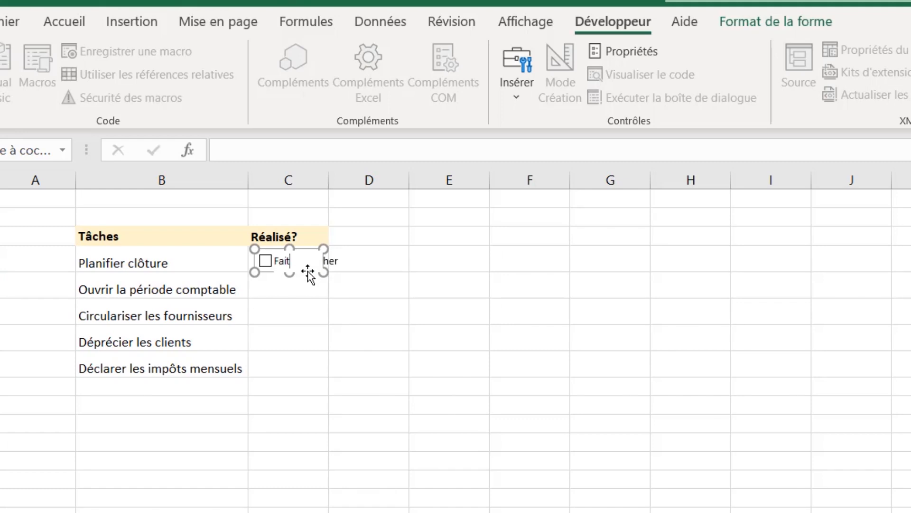
{"action": "left_click", "coordinate": [356, 312]}
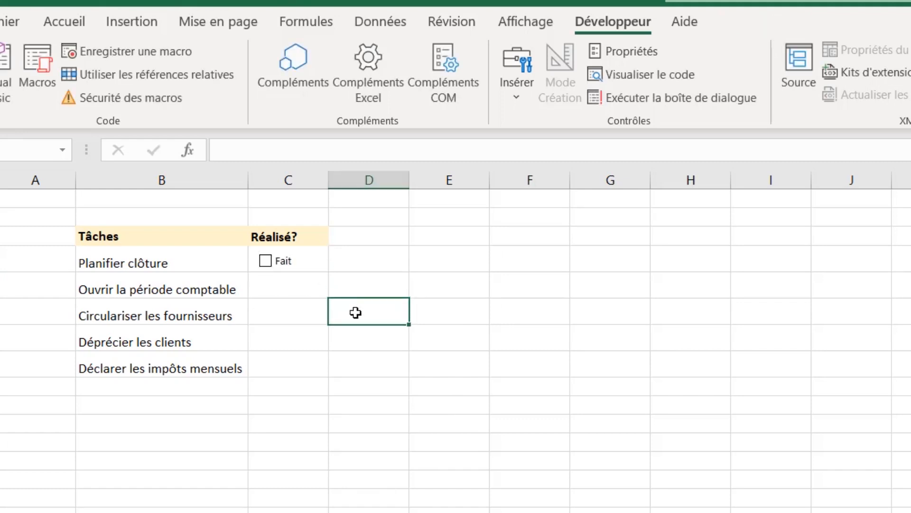
Test the Planifier clôture check box by ticking and clearing it several times
{"action": "left_click", "coordinate": [267, 262]}
{"action": "left_click", "coordinate": [267, 262]}
{"action": "left_click", "coordinate": [266, 262]}
{"action": "left_click", "coordinate": [266, 262]}
{"action": "left_click", "coordinate": [267, 262]}
{"action": "left_click", "coordinate": [266, 262]}
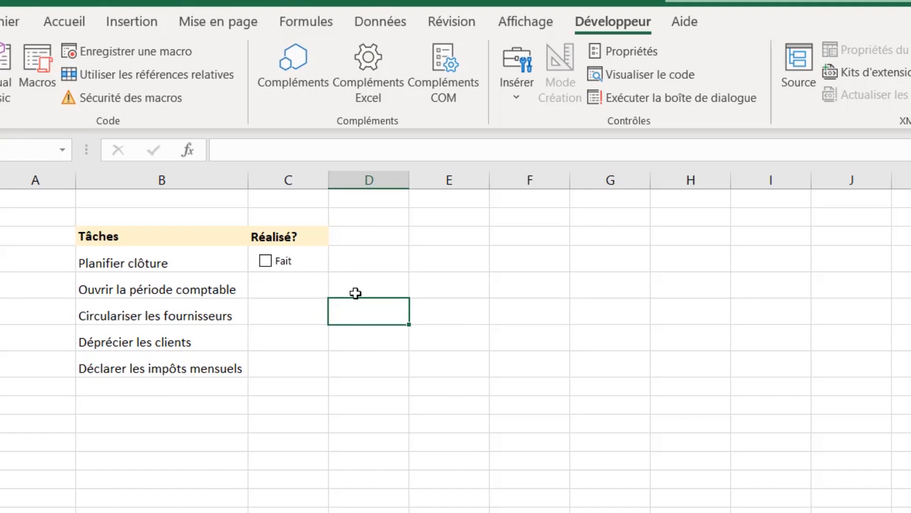
Fill the check box from cell C4 down to C8 so every task has its own
{"action": "left_click", "coordinate": [347, 261]}
{"action": "key", "text": "Left"}
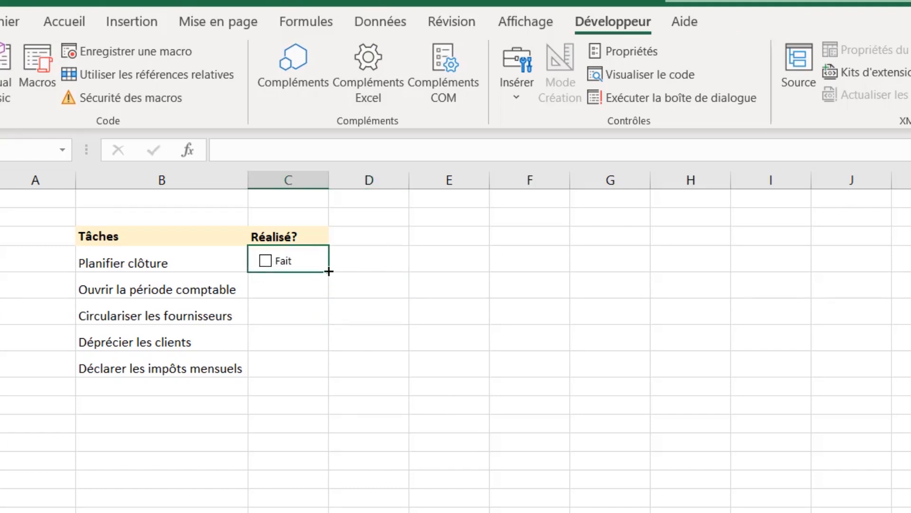
{"action": "left_click_drag", "start_coordinate": [329, 272], "coordinate": [326, 368]}
{"action": "left_click", "coordinate": [375, 322]}
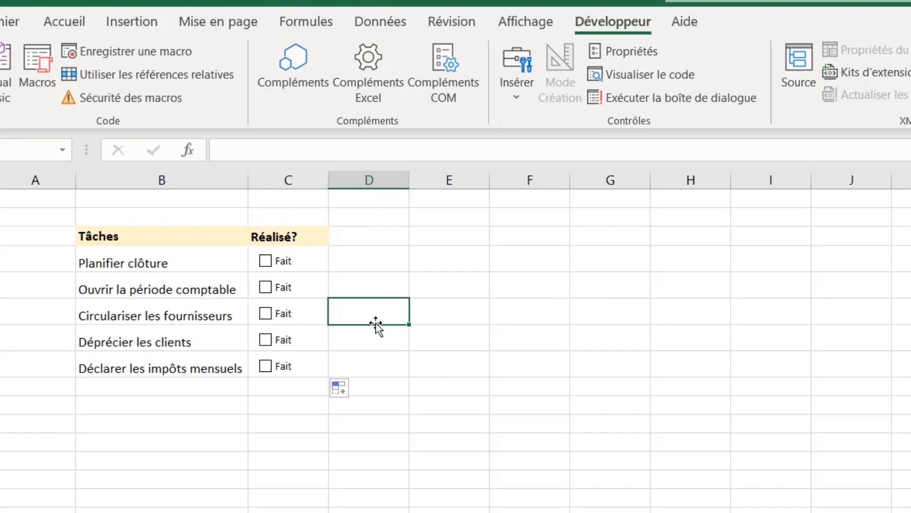
Tick the check boxes for Ouvrir la période comptable and Circulariser les fournisseurs
{"action": "left_click", "coordinate": [265, 287]}
{"action": "left_click", "coordinate": [360, 257]}
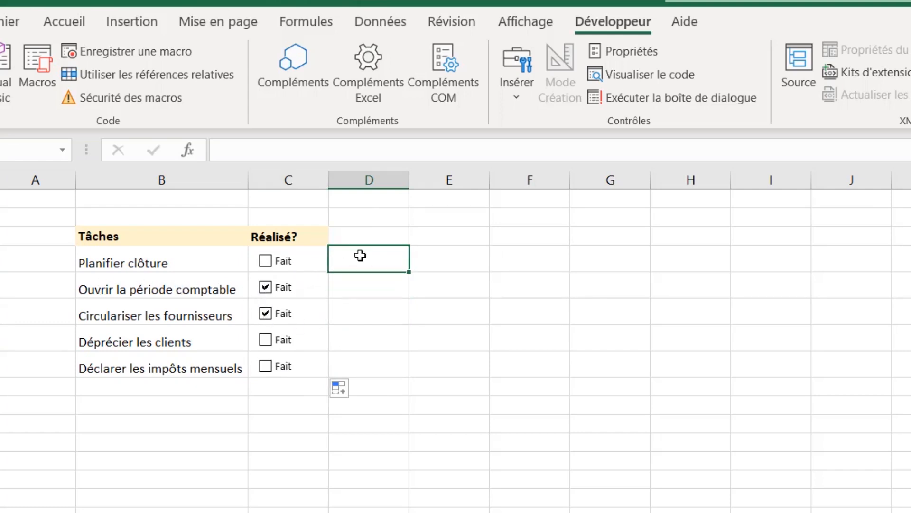
{"action": "left_click_drag", "start_coordinate": [358, 340], "coordinate": [358, 361]}
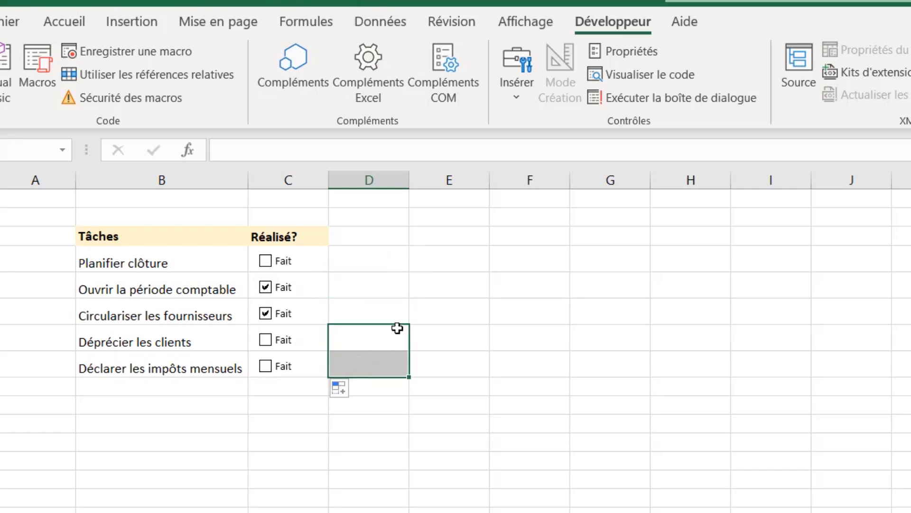
{"action": "left_click_drag", "start_coordinate": [365, 286], "coordinate": [368, 301]}
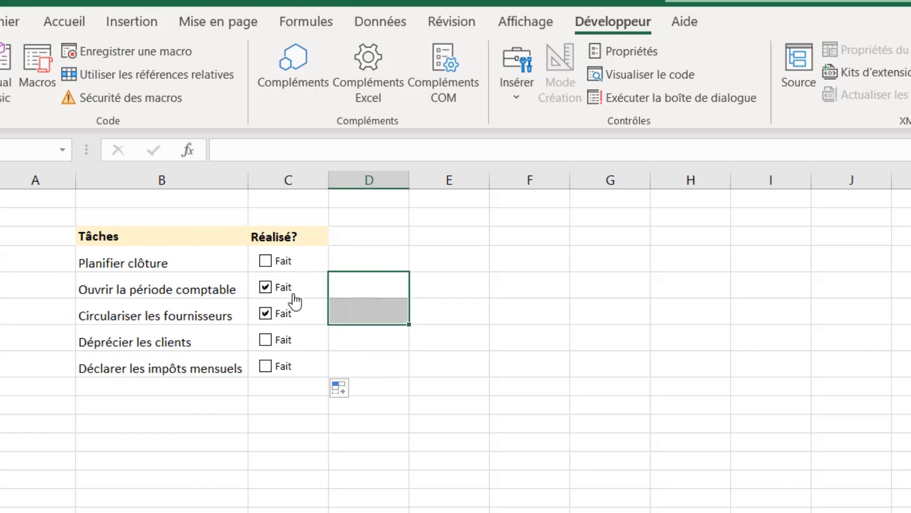
{"action": "left_click", "coordinate": [363, 293]}
{"action": "left_click", "coordinate": [364, 309]}
{"action": "left_click", "coordinate": [364, 284]}
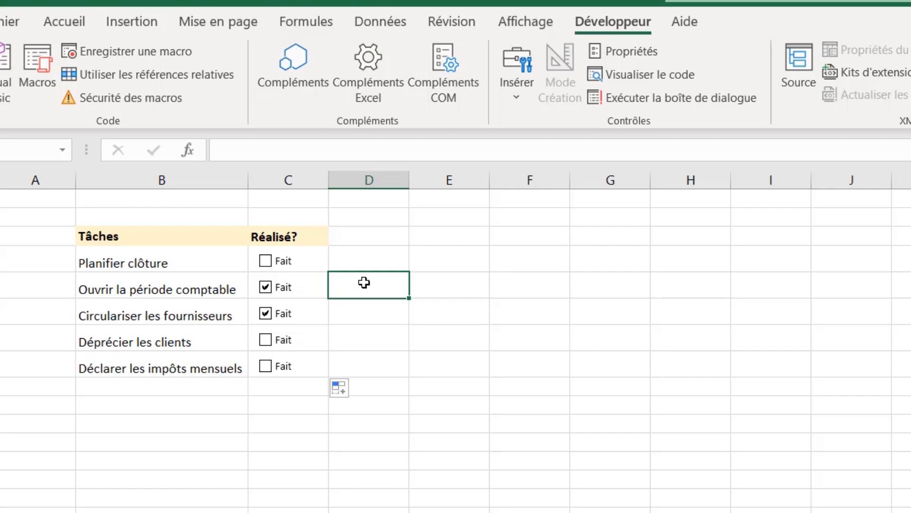
Link the Planifier clôture check box to cell D4 in its control format settings
{"action": "right_click", "coordinate": [287, 260]}
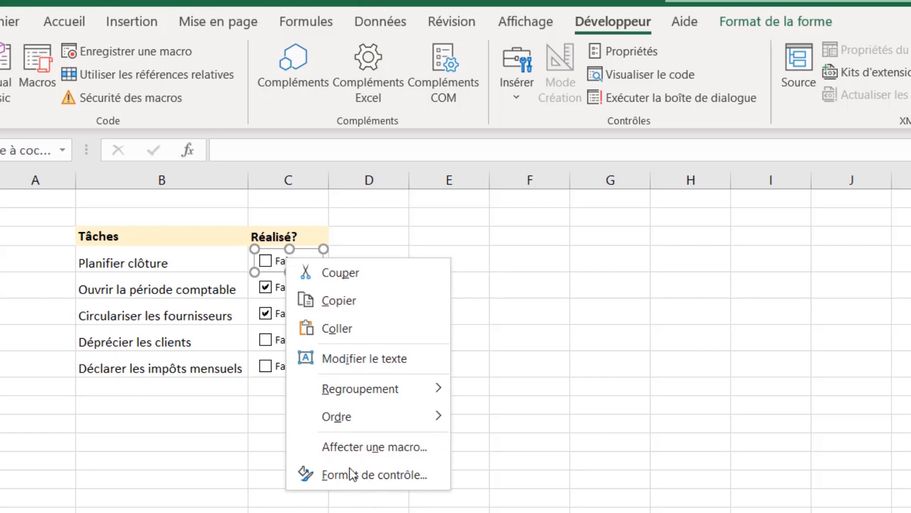
{"action": "left_click", "coordinate": [368, 483]}
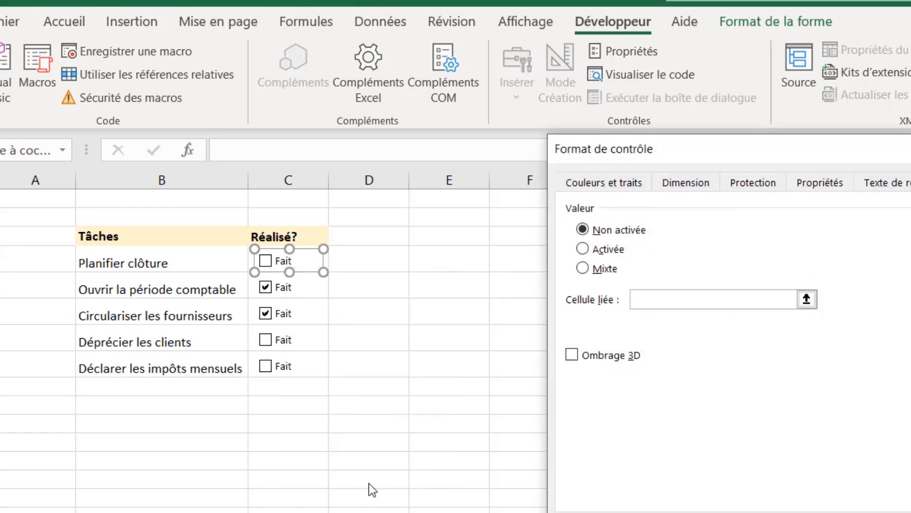
{"action": "left_click_drag", "start_coordinate": [802, 156], "coordinate": [674, 216]}
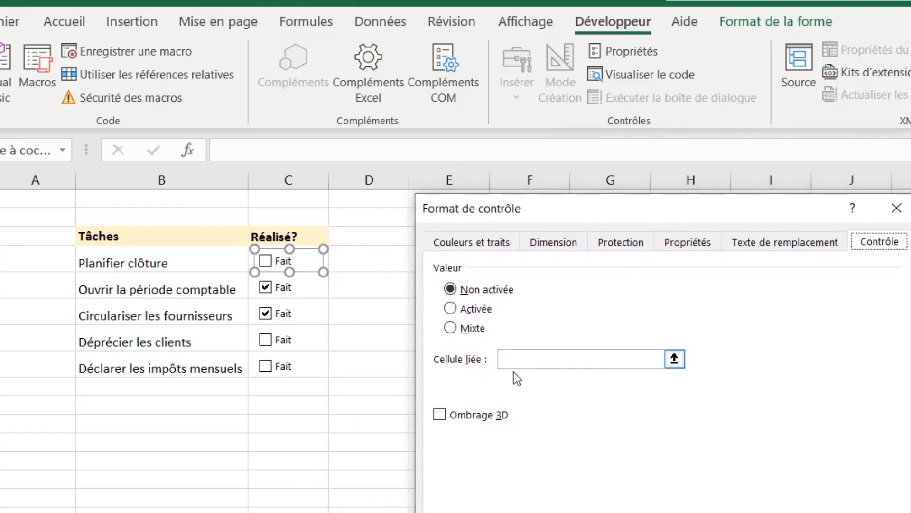
{"action": "left_click", "coordinate": [534, 367]}
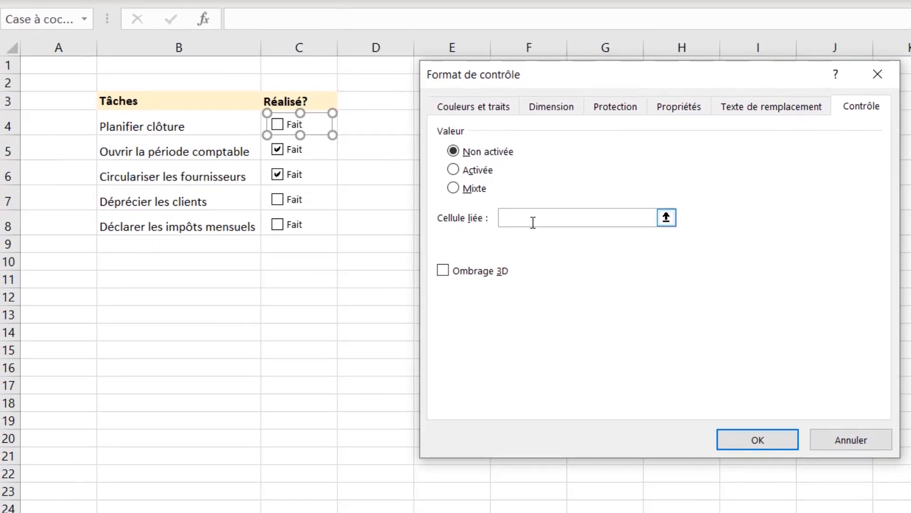
{"action": "type", "text": "D4"}
{"action": "left_click", "coordinate": [763, 438]}
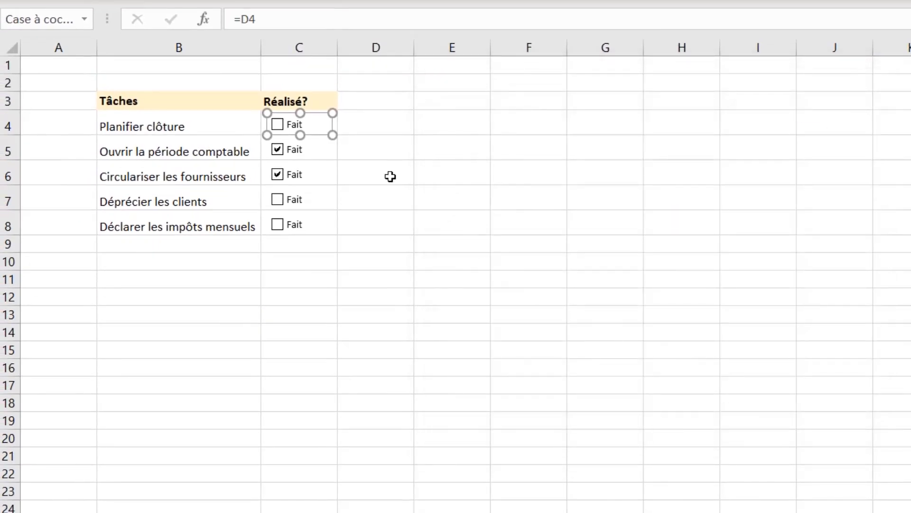
{"action": "key", "text": "Escape"}
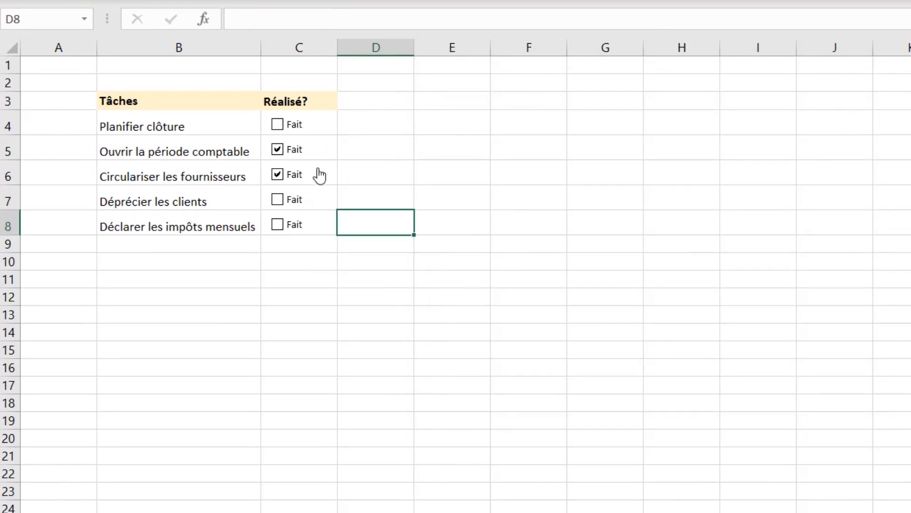
Tick and clear the Planifier clôture check box to test its linked cell D4
{"action": "left_click", "coordinate": [278, 125]}
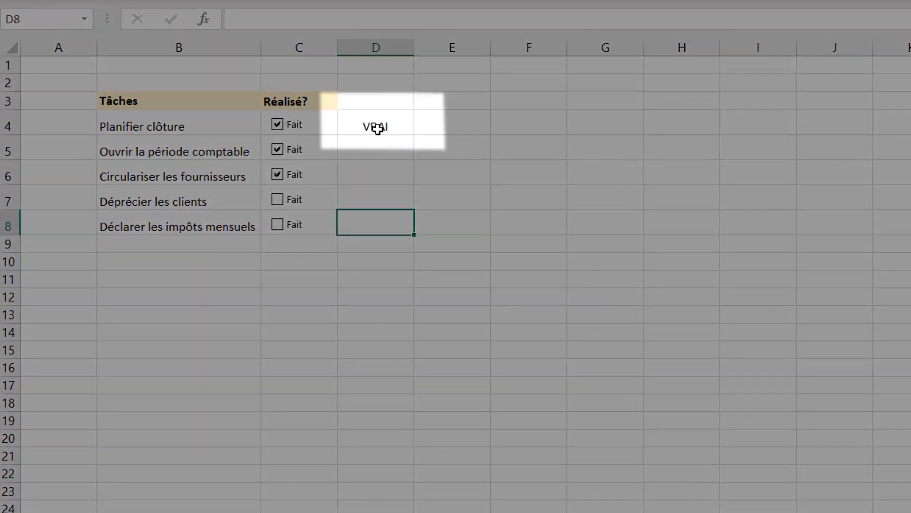
{"action": "left_click", "coordinate": [390, 127]}
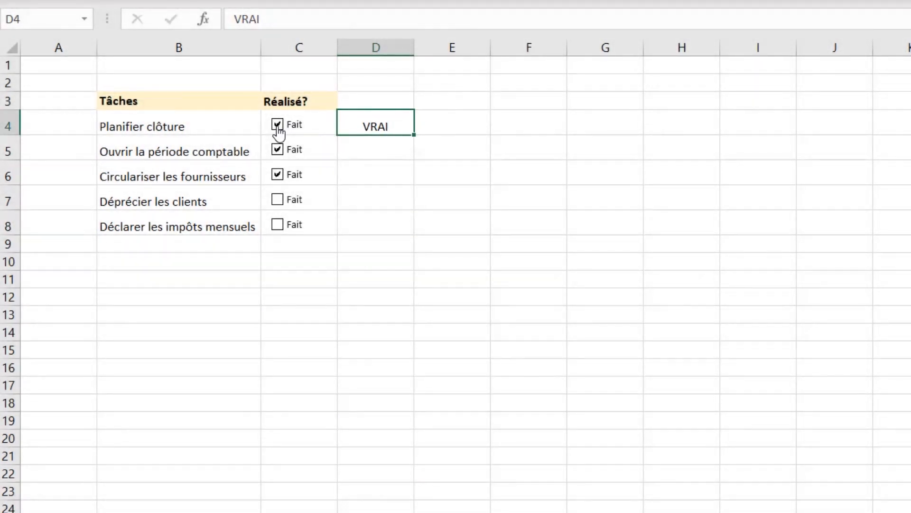
{"action": "left_click", "coordinate": [278, 126]}
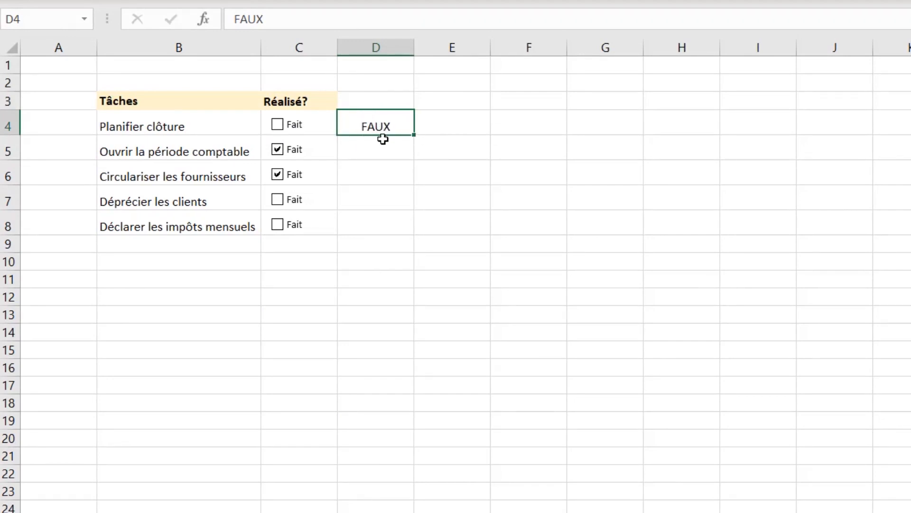
{"action": "left_click", "coordinate": [179, 125]}
{"action": "left_click_drag", "start_coordinate": [179, 126], "coordinate": [168, 221]}
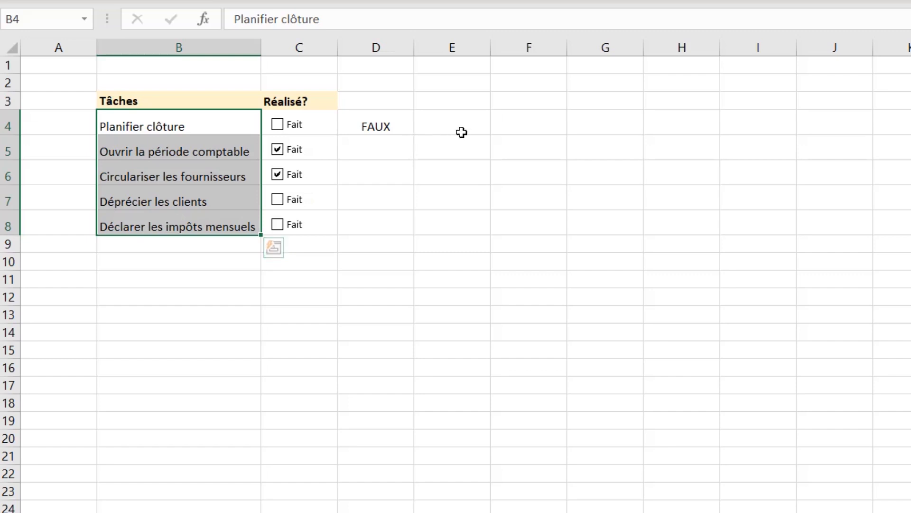
{"action": "left_click", "coordinate": [440, 131]}
{"action": "left_click", "coordinate": [388, 127]}
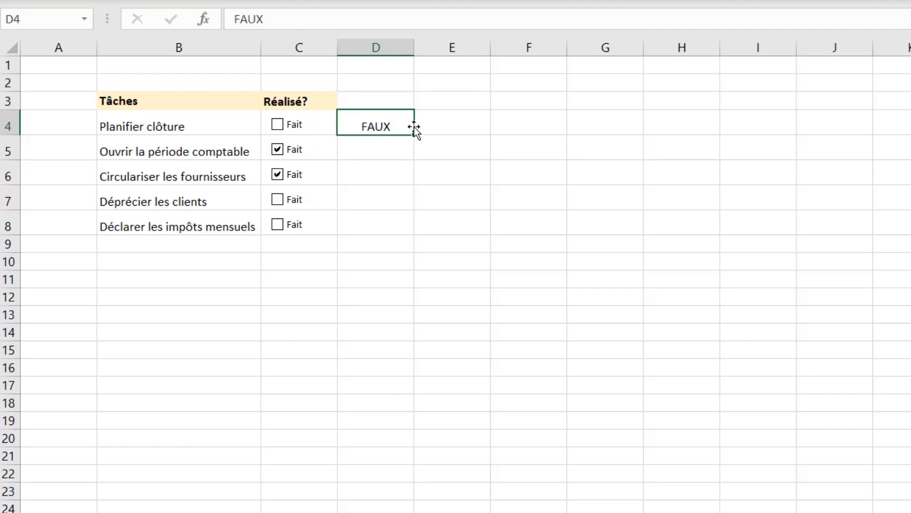
Change the linked cell of the Planifier clôture check box to C4 in its control format settings
{"action": "right_click", "coordinate": [317, 119]}
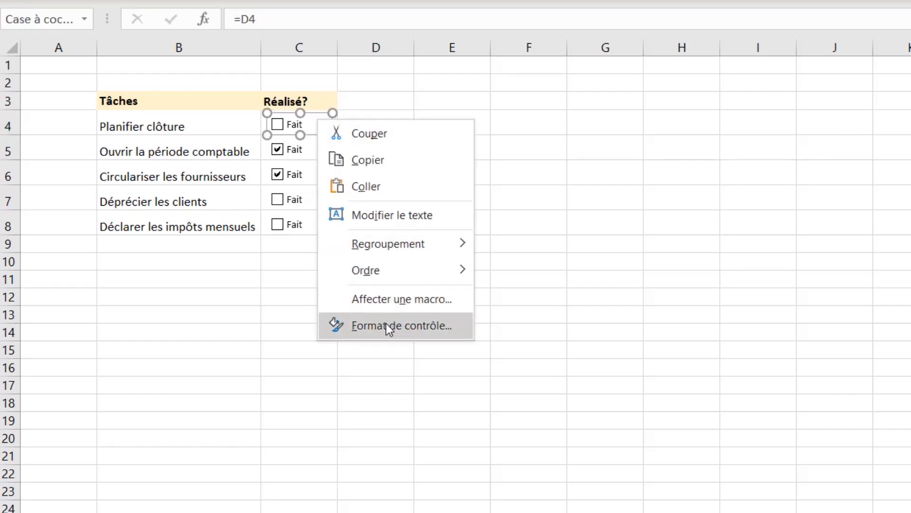
{"action": "left_click", "coordinate": [385, 323]}
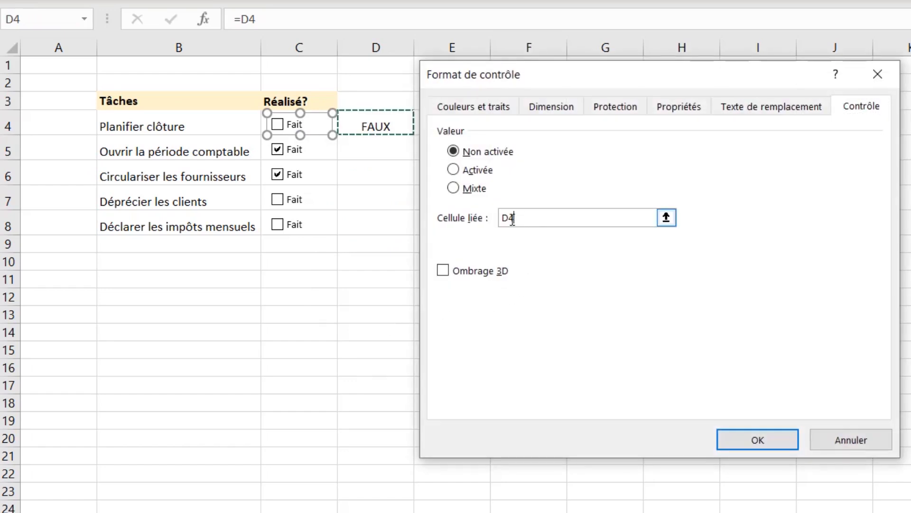
{"action": "key", "text": "BackSpace"}
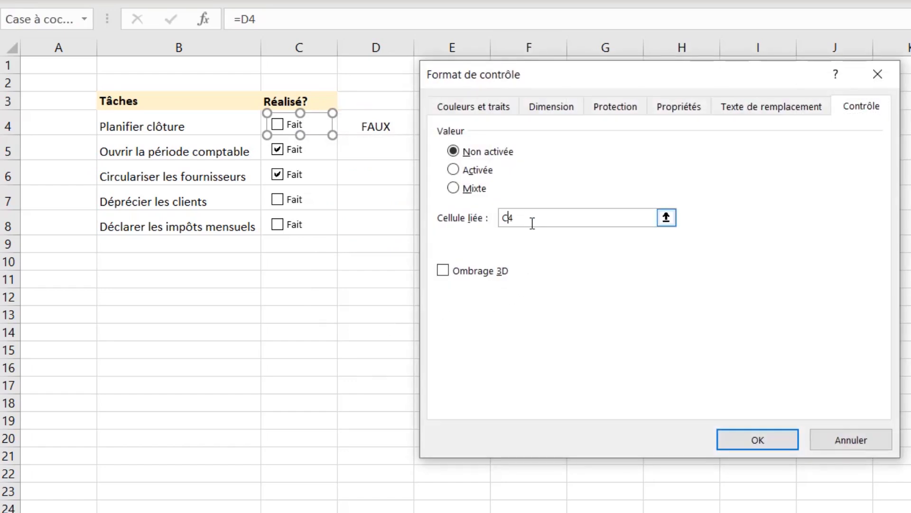
{"action": "left_click", "coordinate": [756, 437]}
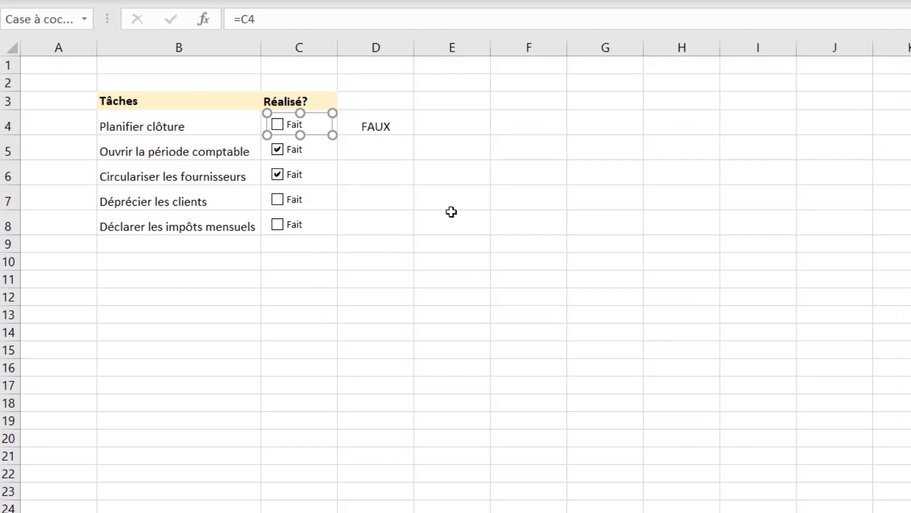
Delete the leftover value in cell D4 and toggle the Planifier clôture check box to test its link to C4
{"action": "left_click", "coordinate": [386, 126]}
{"action": "key", "text": "Delete"}
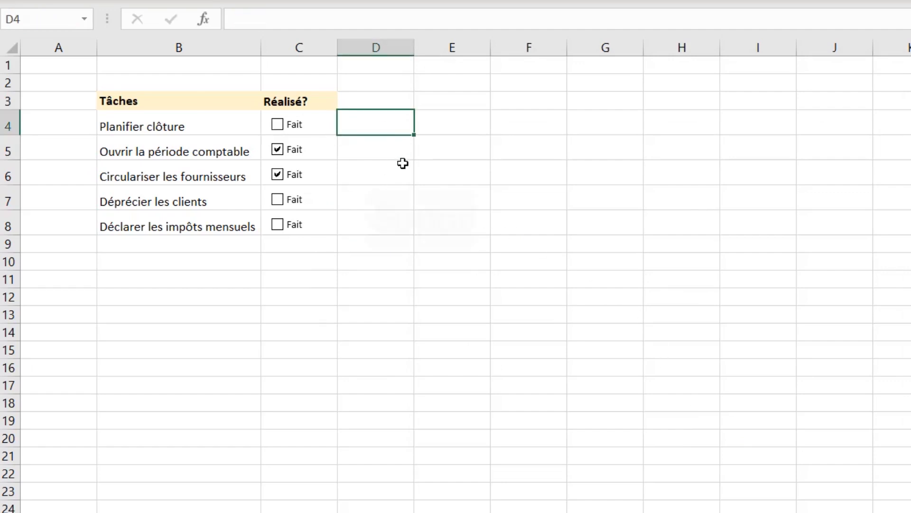
{"action": "left_click", "coordinate": [278, 125]}
{"action": "left_click", "coordinate": [278, 126]}
Link the Ouvrir la période comptable check box to cell C5
{"action": "right_click", "coordinate": [315, 150]}
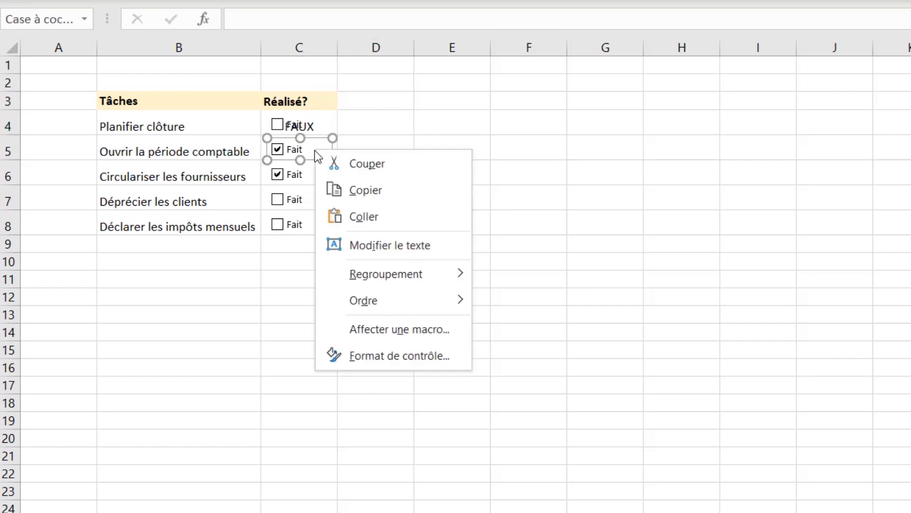
{"action": "left_click", "coordinate": [399, 355]}
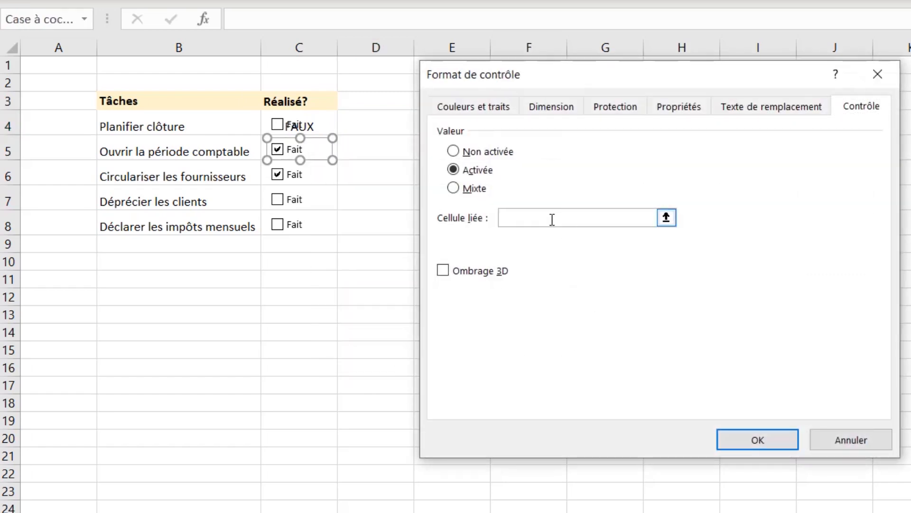
{"action": "left_click", "coordinate": [552, 219]}
{"action": "type", "text": "C5"}
{"action": "left_click", "coordinate": [759, 443]}
Link the check boxes for Circulariser les fournisseurs, Déprécier les clients and Déclarer les impôts mensuels to cells C6, C7 and C8 respectively
{"action": "right_click", "coordinate": [305, 175]}
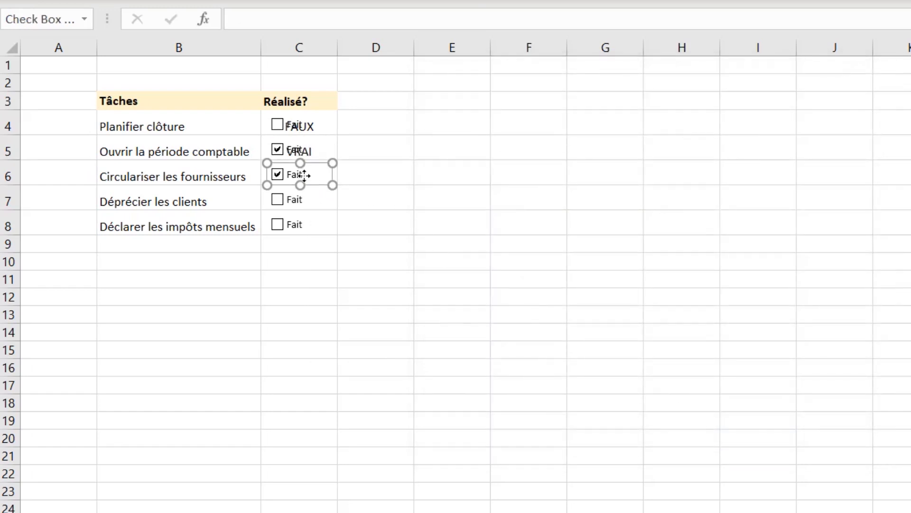
{"action": "left_click", "coordinate": [391, 381]}
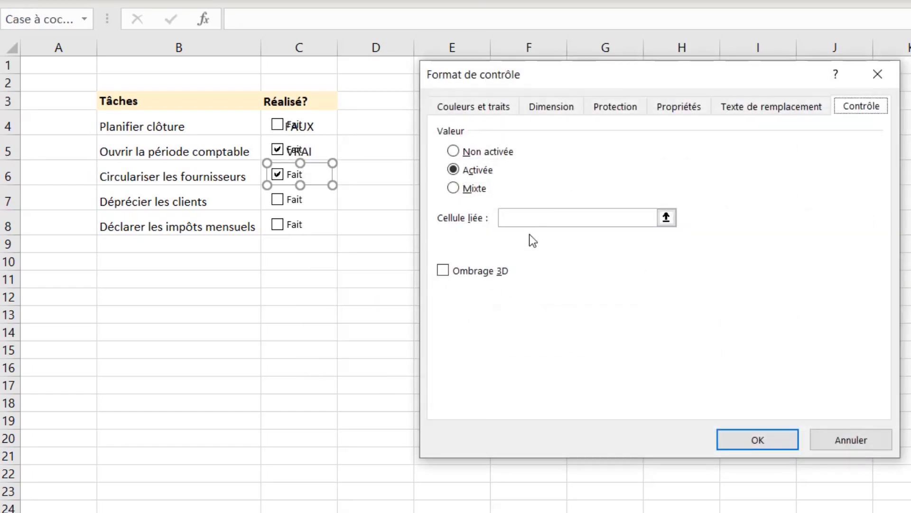
{"action": "left_click", "coordinate": [542, 211]}
{"action": "type", "text": "C6"}
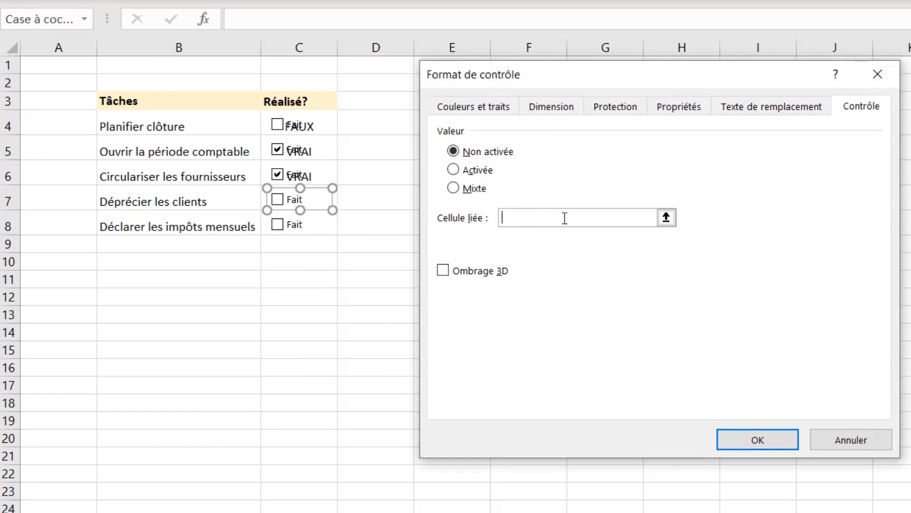
{"action": "type", "text": "C"}
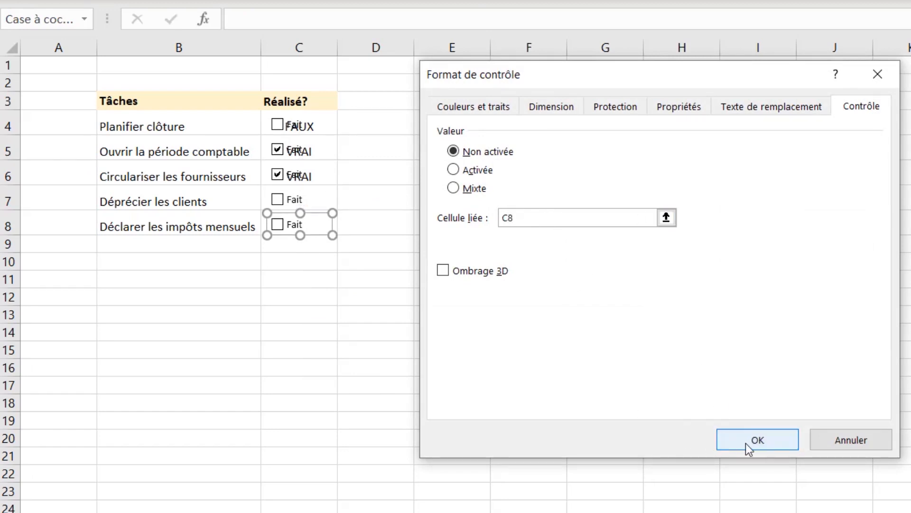
{"action": "left_click", "coordinate": [755, 437]}
Test the Déprécier les clients and Déclarer les impôts mensuels check boxes, and leave all five task check boxes unticked
{"action": "left_click", "coordinate": [277, 200]}
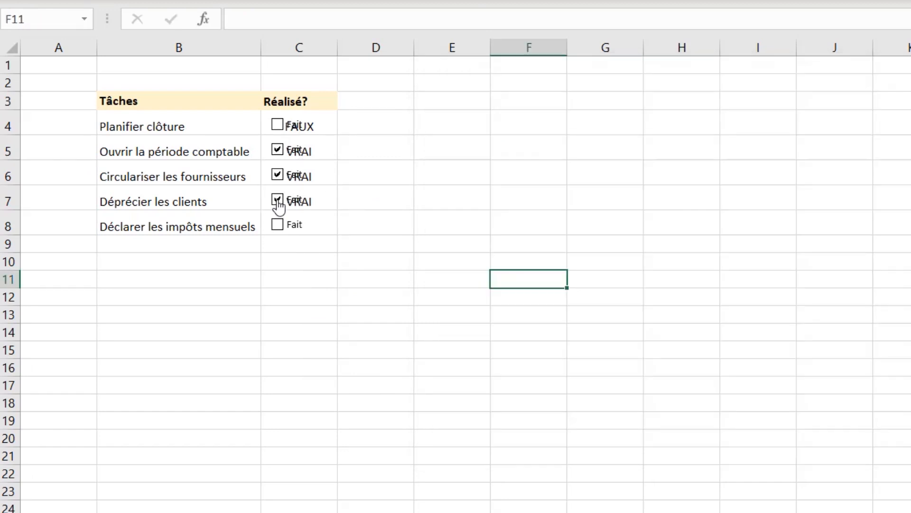
{"action": "left_click", "coordinate": [278, 226]}
{"action": "left_click", "coordinate": [278, 226]}
{"action": "left_click", "coordinate": [278, 200]}
{"action": "left_click", "coordinate": [278, 175]}
{"action": "left_click", "coordinate": [286, 159]}
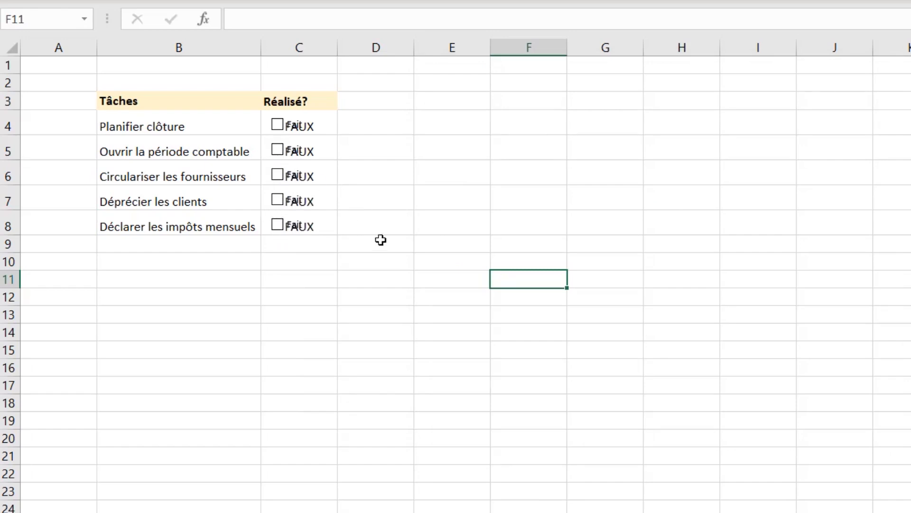
Set the font colour of C4:C8 to white to hide the linked values, and check the content of C4
{"action": "left_click", "coordinate": [378, 231]}
{"action": "key", "text": "Left"}
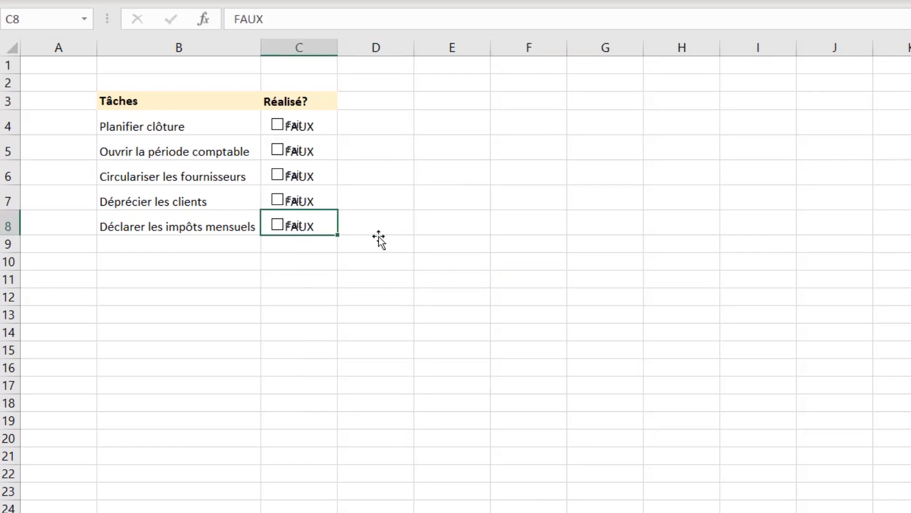
{"action": "key", "text": "shift+Up"}
{"action": "key", "text": "shift+Up"}
{"action": "key", "text": "shift+Up"}
{"action": "key", "text": "shift+Up"}
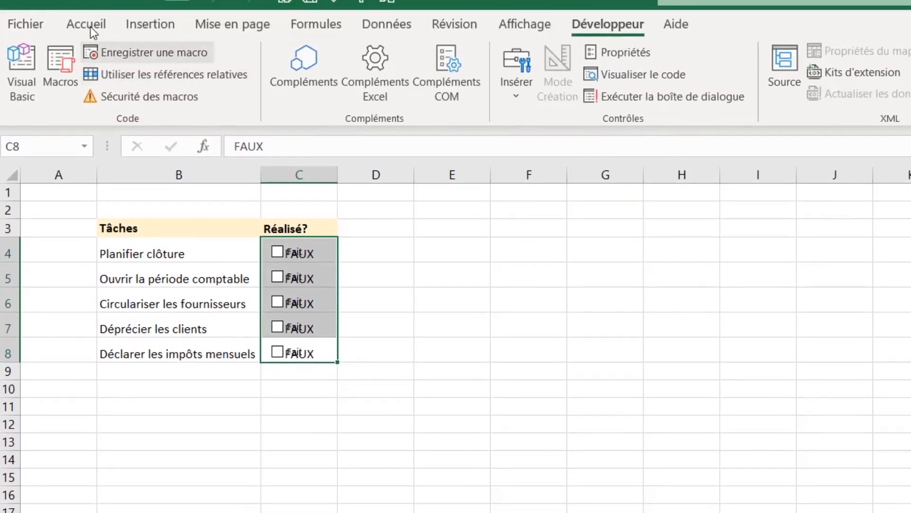
{"action": "left_click", "coordinate": [85, 25]}
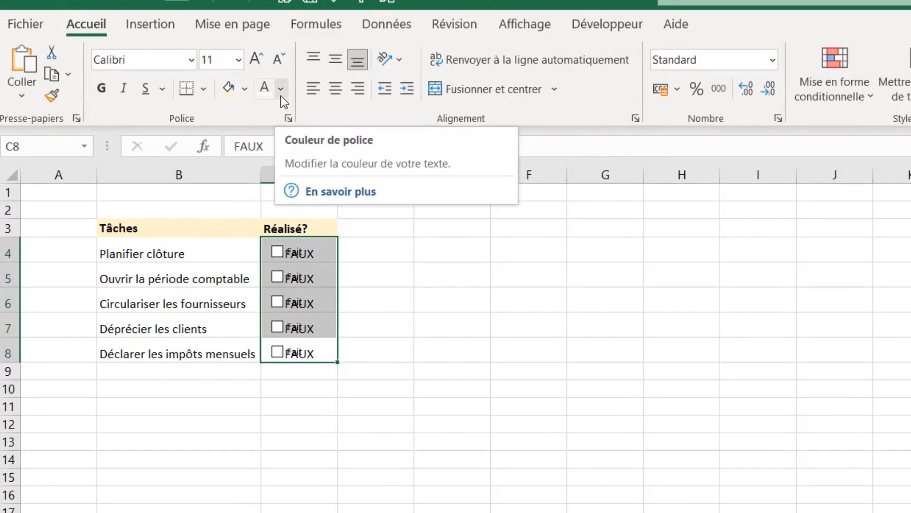
{"action": "left_click", "coordinate": [264, 95]}
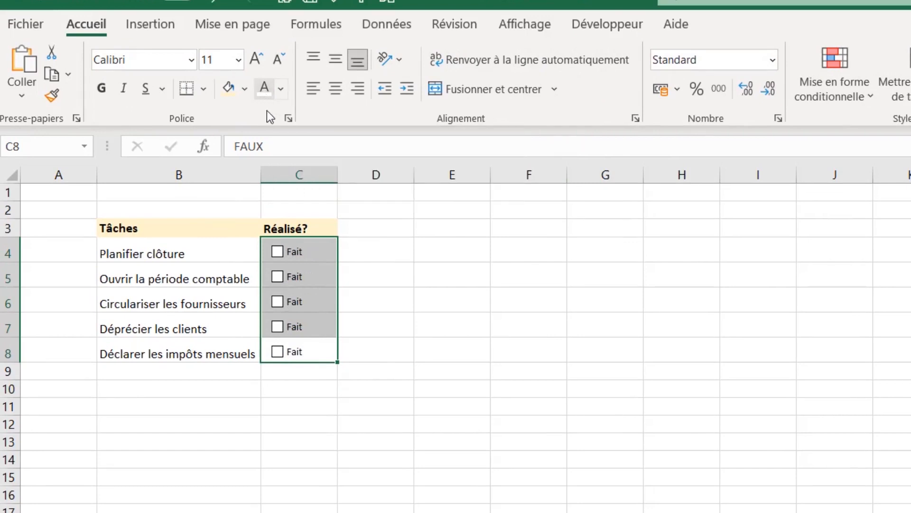
{"action": "left_click", "coordinate": [416, 250]}
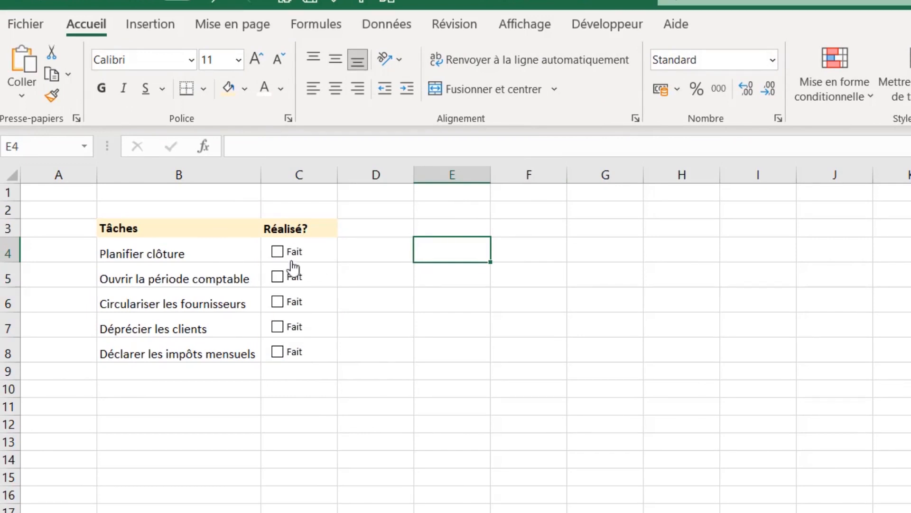
{"action": "left_click", "coordinate": [357, 252]}
{"action": "key", "text": "Left"}
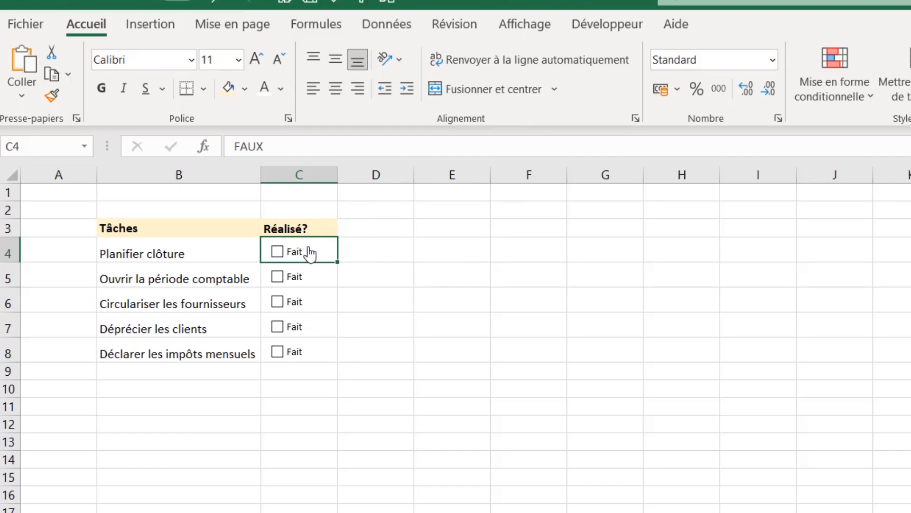
{"action": "left_click_drag", "start_coordinate": [183, 255], "coordinate": [192, 350]}
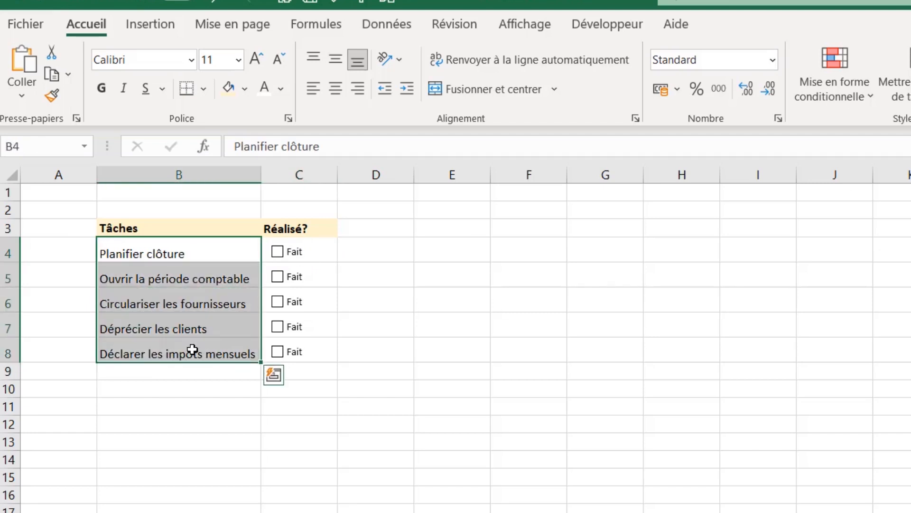
{"action": "left_click", "coordinate": [186, 254]}
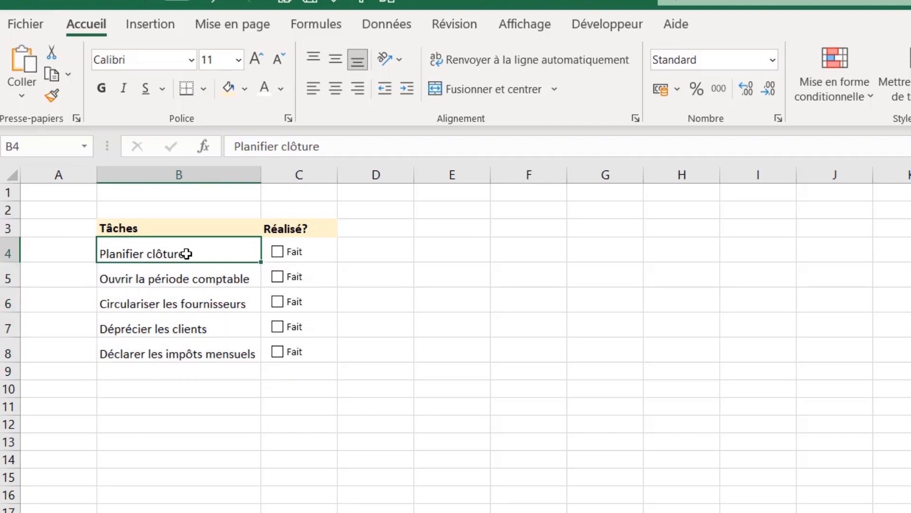
{"action": "left_click", "coordinate": [185, 283]}
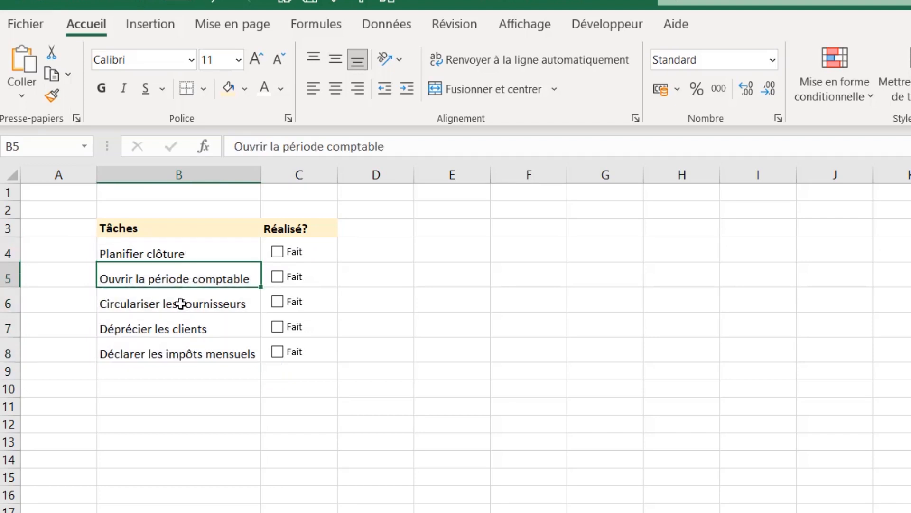
Format the Planifier clôture text in B4 with strikethrough and a grey font colour, and toggle its check box to compare
{"action": "left_click", "coordinate": [178, 252]}
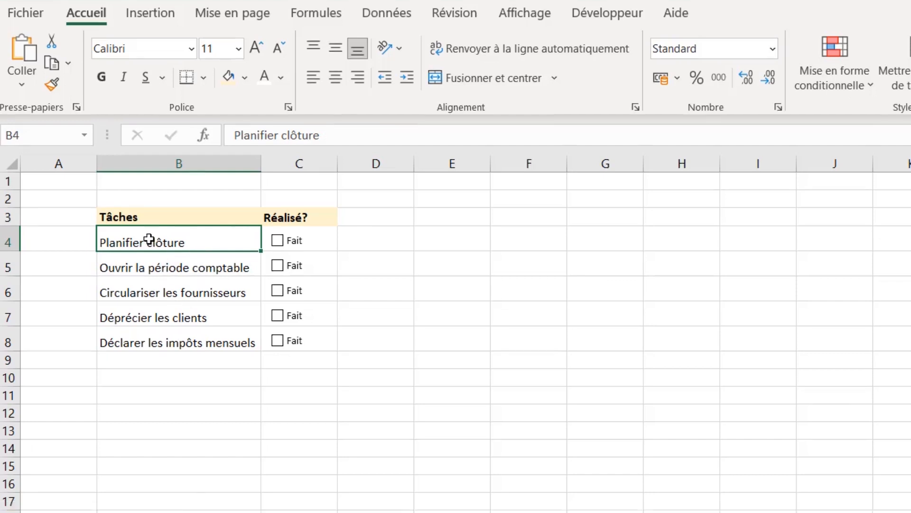
{"action": "right_click", "coordinate": [148, 250]}
{"action": "left_click", "coordinate": [286, 469]}
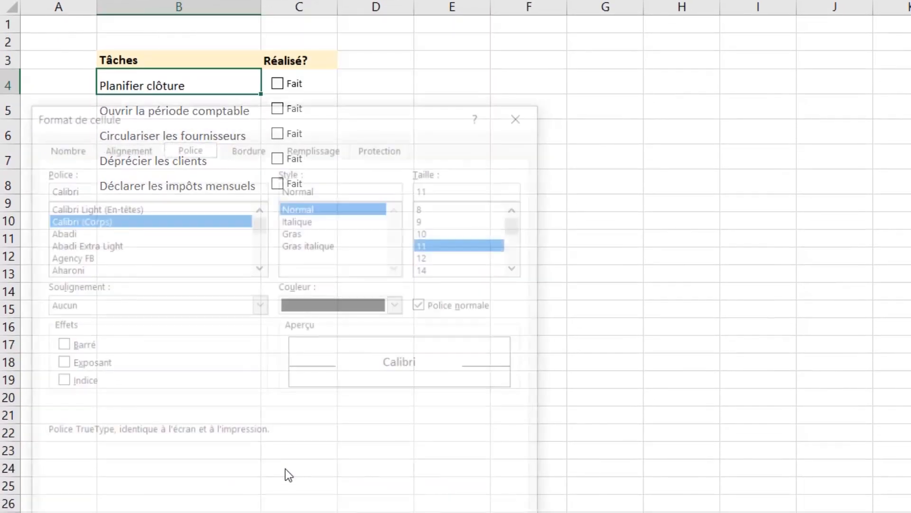
{"action": "left_click_drag", "start_coordinate": [312, 109], "coordinate": [695, 28]}
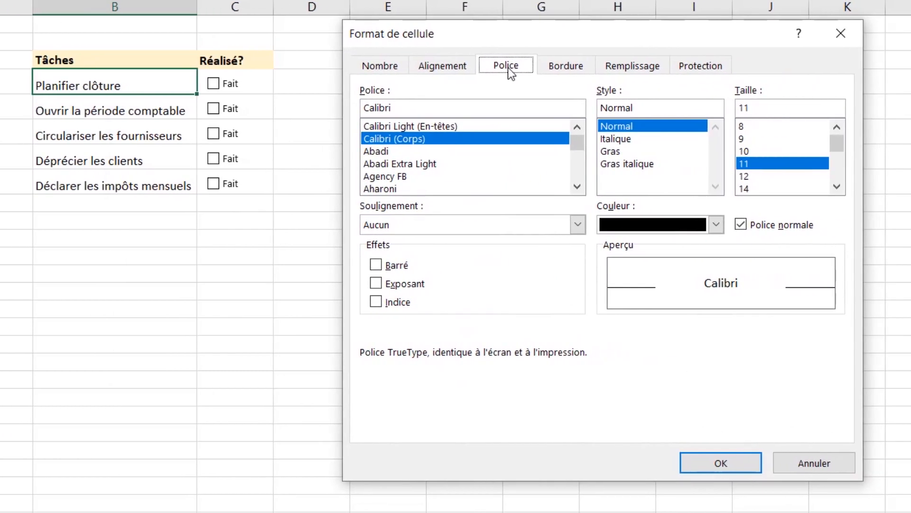
{"action": "left_click", "coordinate": [377, 266]}
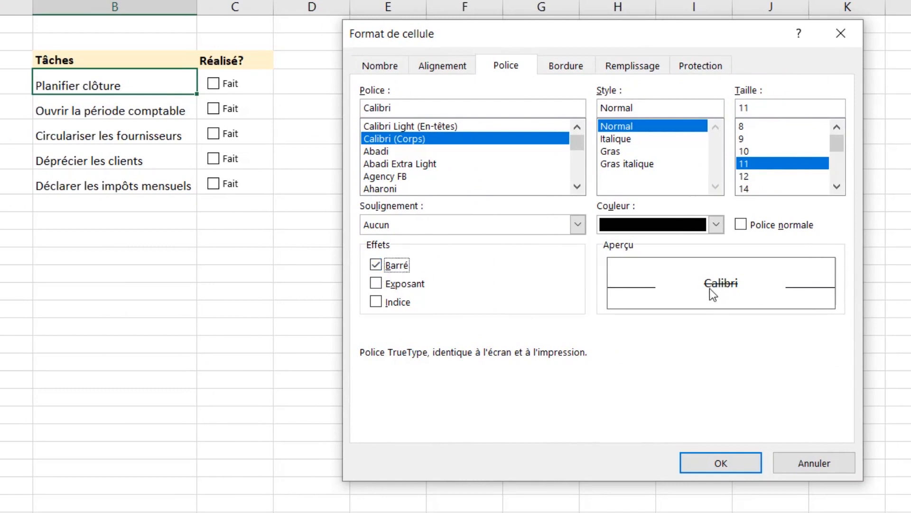
{"action": "left_click", "coordinate": [717, 225]}
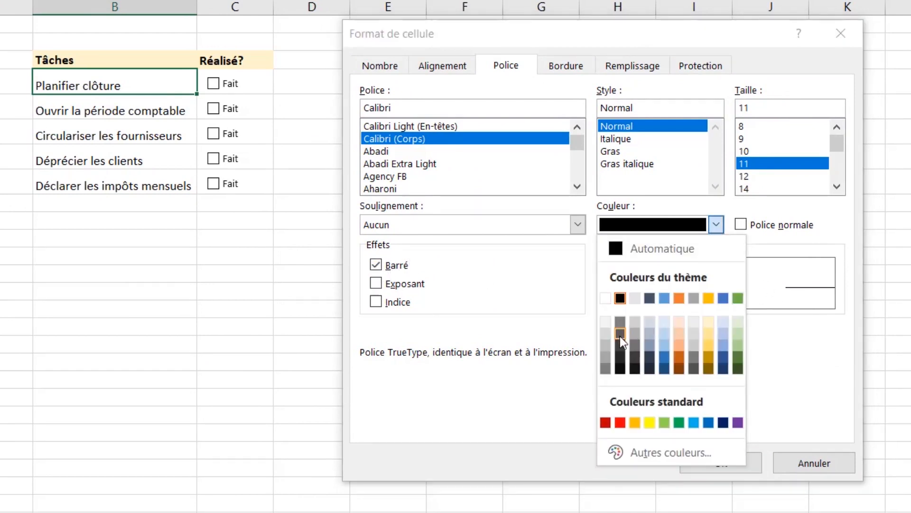
{"action": "left_click", "coordinate": [635, 345]}
{"action": "left_click", "coordinate": [754, 463]}
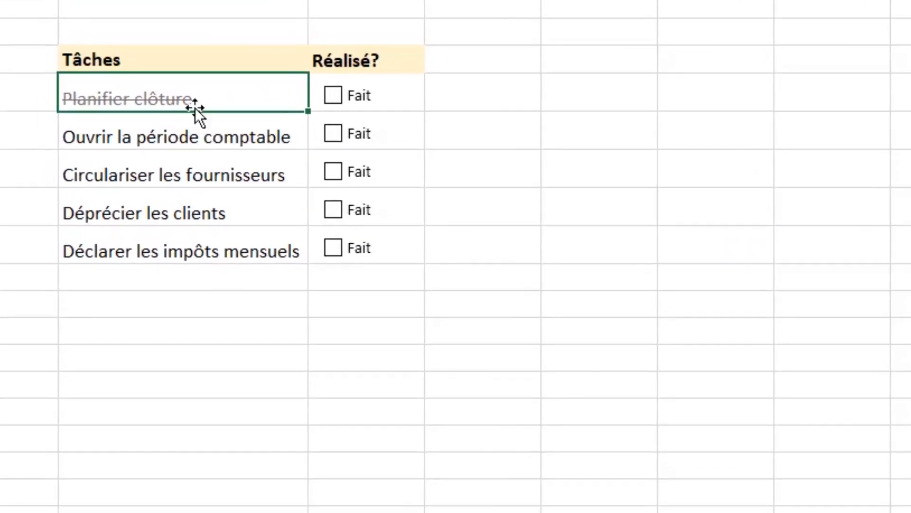
{"action": "left_click", "coordinate": [333, 97]}
{"action": "left_click", "coordinate": [333, 97]}
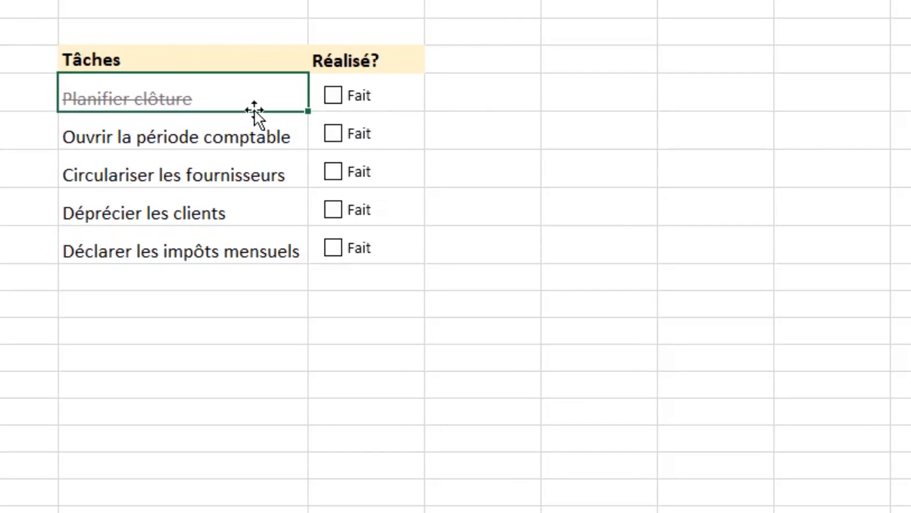
Remove the strikethrough from the Planifier clôture cell and set its font colour back to Automatique
{"action": "right_click", "coordinate": [205, 98]}
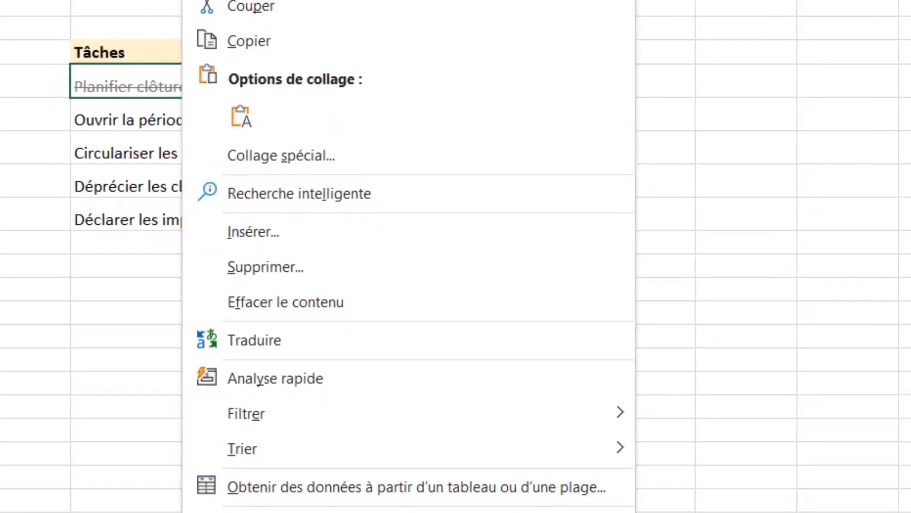
{"action": "left_click", "coordinate": [294, 439]}
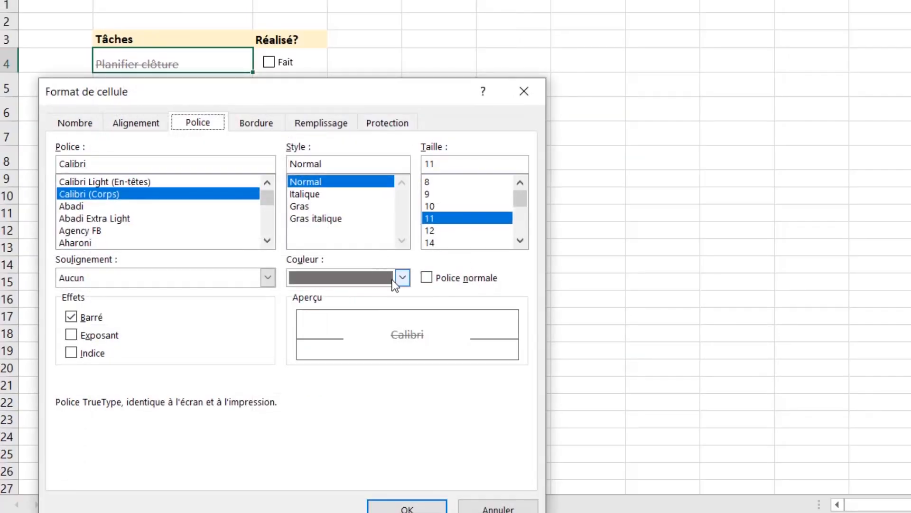
{"action": "left_click", "coordinate": [401, 278]}
{"action": "left_click", "coordinate": [373, 306]}
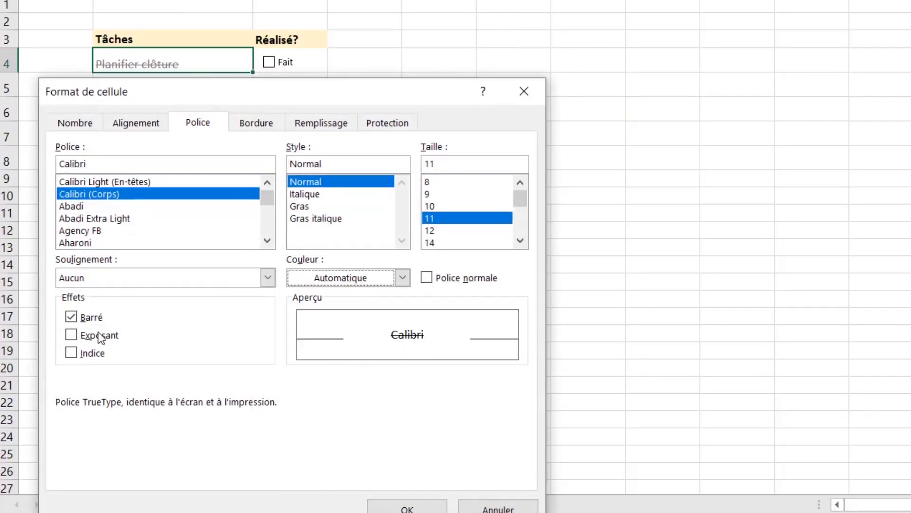
{"action": "left_click", "coordinate": [71, 316]}
{"action": "left_click", "coordinate": [405, 506]}
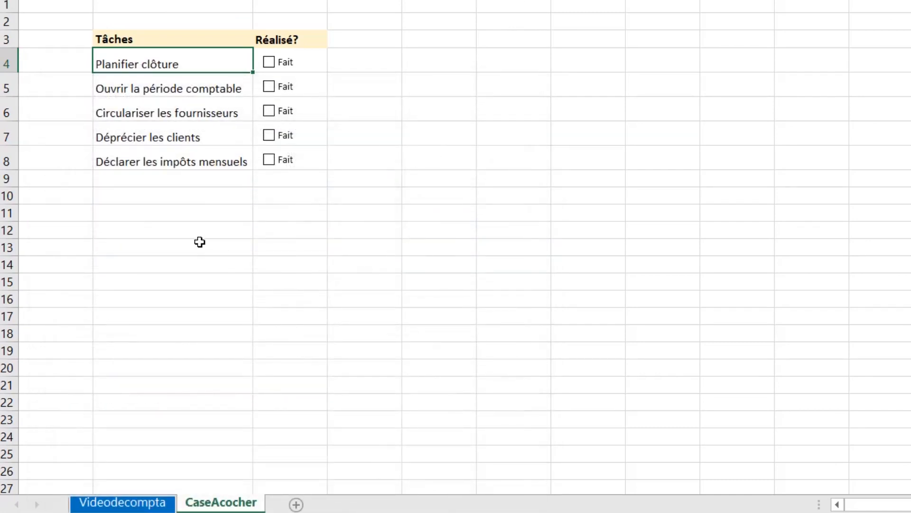
{"action": "left_click", "coordinate": [172, 93]}
{"action": "left_click", "coordinate": [181, 63]}
{"action": "left_click", "coordinate": [160, 206]}
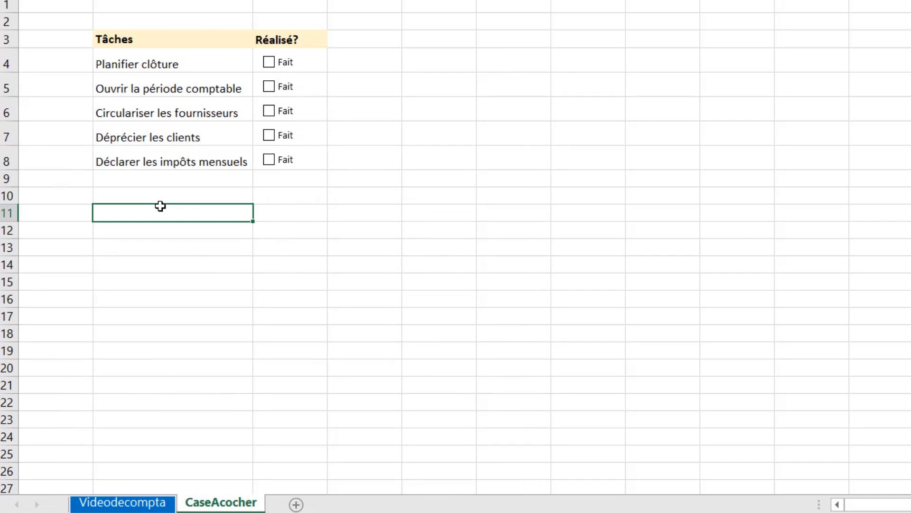
{"action": "key", "text": "Up"}
{"action": "key", "text": "Up"}
{"action": "key", "text": "Up"}
{"action": "key", "text": "Up"}
{"action": "key", "text": "Up"}
{"action": "key", "text": "Up"}
{"action": "key", "text": "Up"}
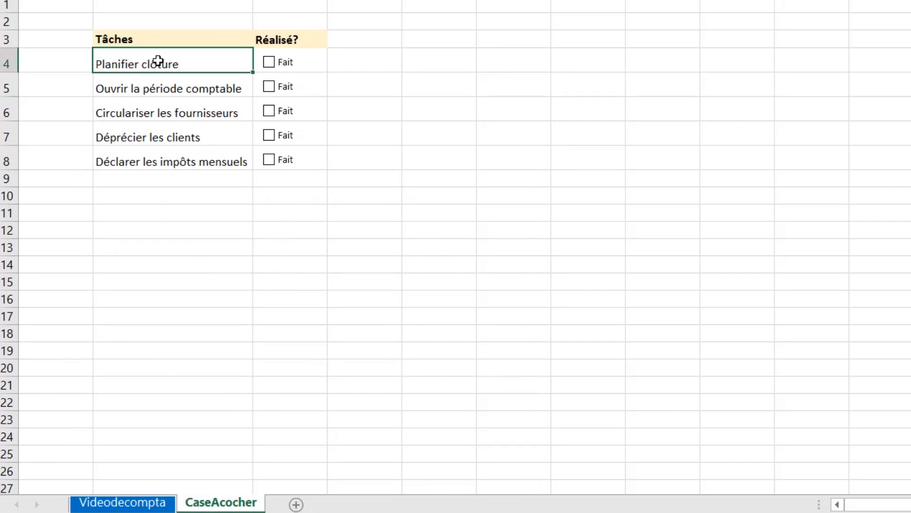
Create a conditional formatting rule for the task cells B4:B8 that uses a formula to determine which cells to format
{"action": "left_click", "coordinate": [183, 143]}
{"action": "left_click", "coordinate": [180, 162]}
{"action": "left_click", "coordinate": [181, 65]}
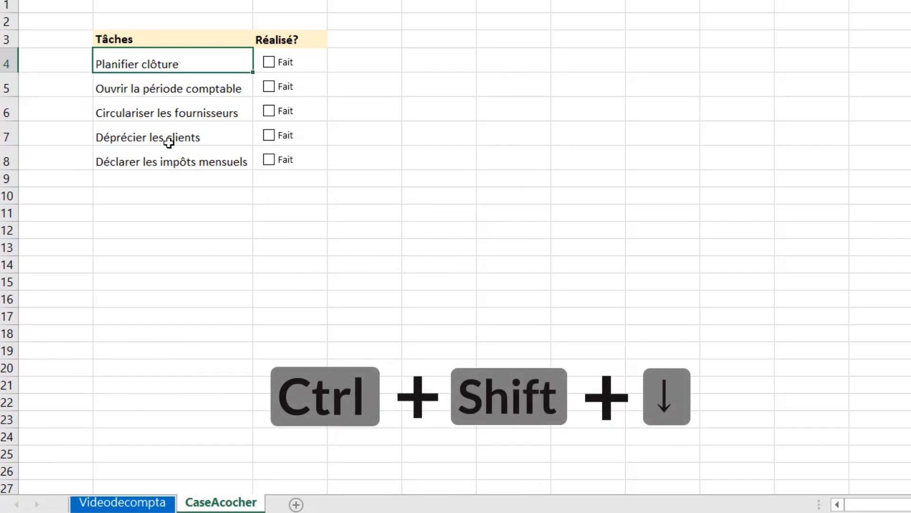
{"action": "key", "text": "ctrl+shift+Down"}
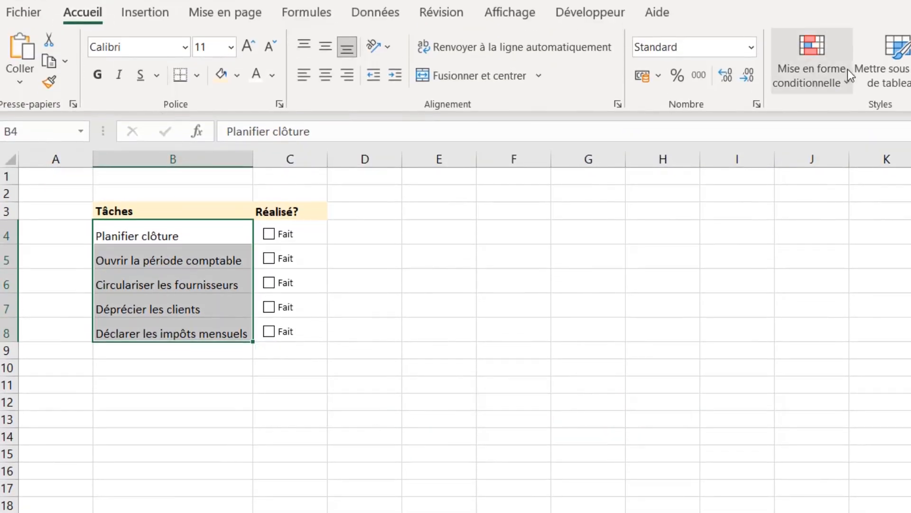
{"action": "left_click", "coordinate": [811, 72]}
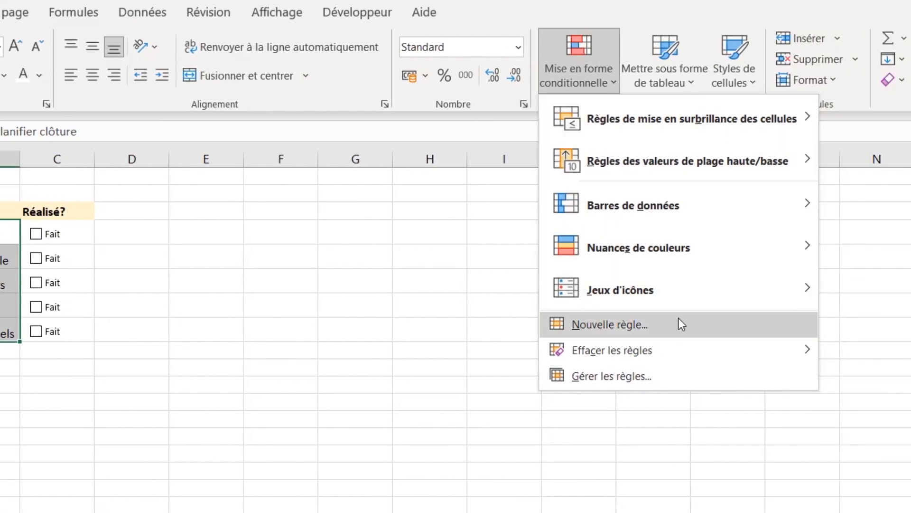
{"action": "left_click", "coordinate": [663, 328]}
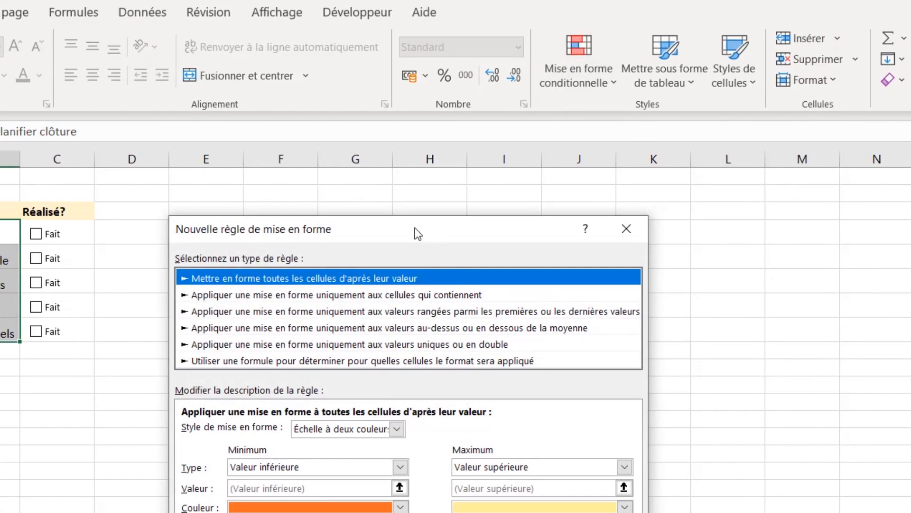
{"action": "left_click_drag", "start_coordinate": [418, 233], "coordinate": [375, 190]}
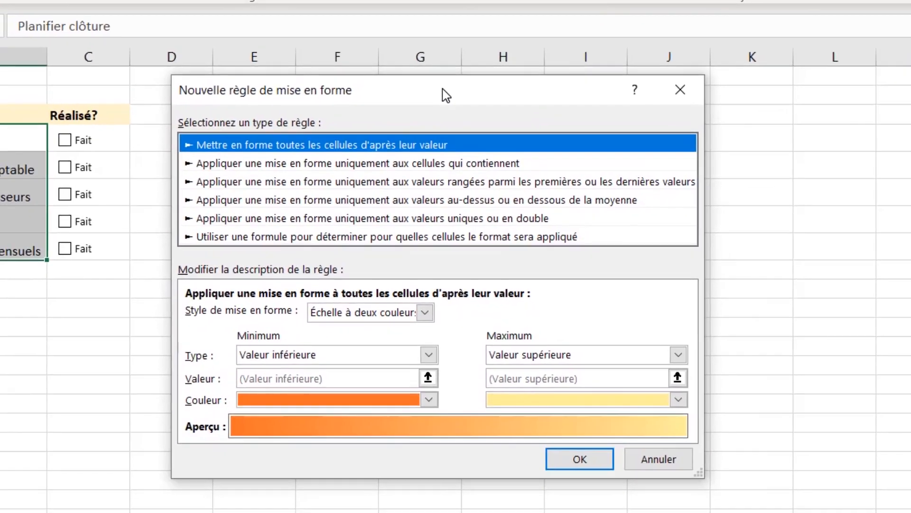
{"action": "left_click", "coordinate": [378, 237]}
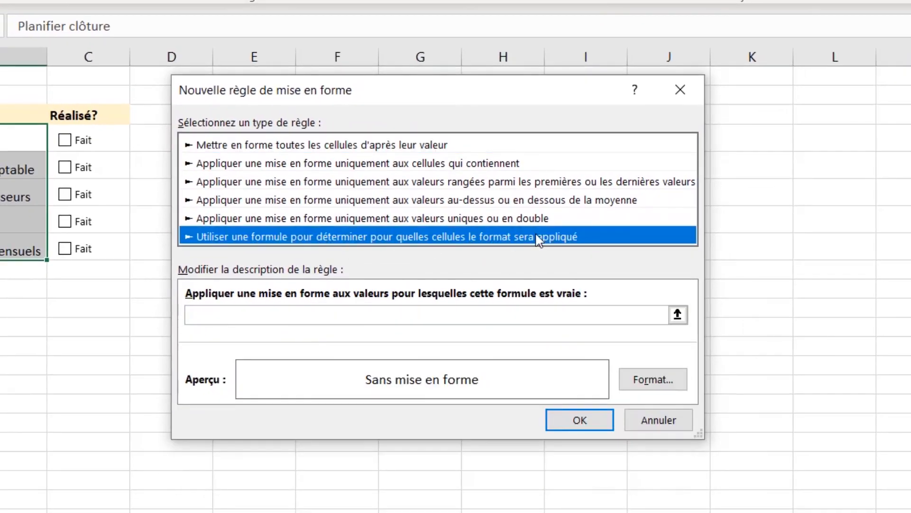
Enter =$C4 as the rule's formula, with the column fixed and the row left relative
{"action": "left_click", "coordinate": [280, 311]}
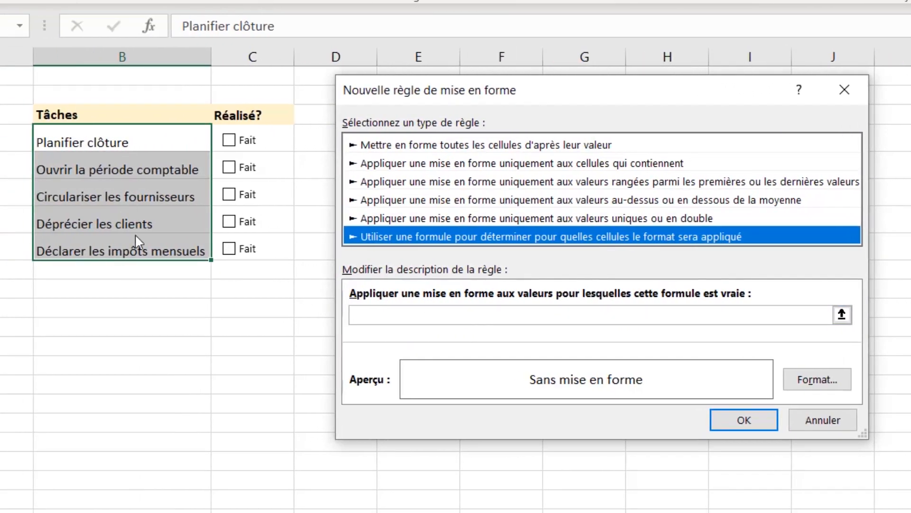
{"action": "left_click", "coordinate": [391, 316]}
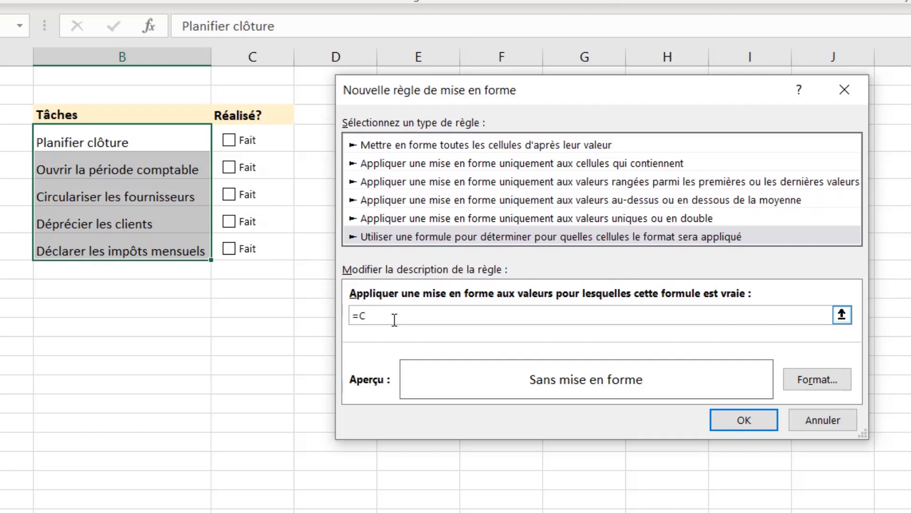
{"action": "type", "text": "4"}
{"action": "left_click_drag", "start_coordinate": [360, 317], "coordinate": [381, 317]}
{"action": "key", "text": "F4"}
{"action": "key", "text": "F4"}
{"action": "key", "text": "F4"}
{"action": "key", "text": "F4"}
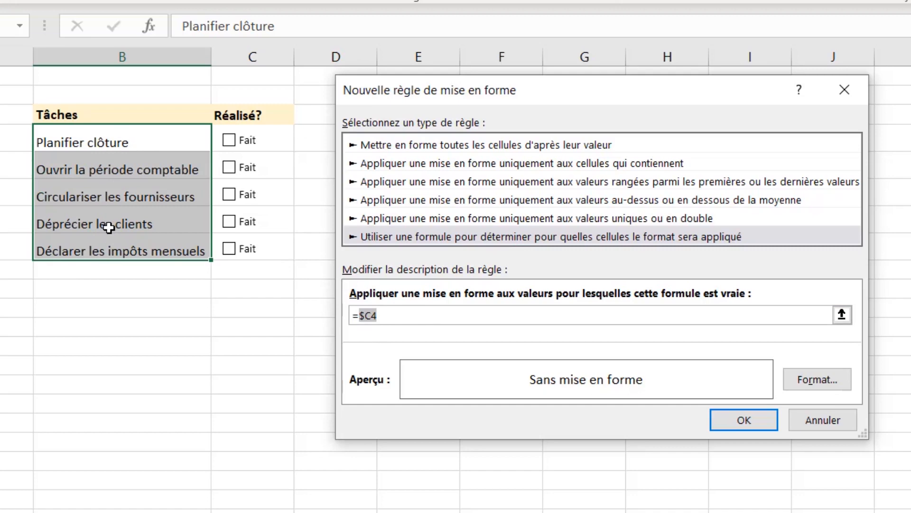
Set the rule's format to a strikethrough (Barré) with a dark grey font colour, and apply the rule
{"action": "left_click", "coordinate": [814, 380]}
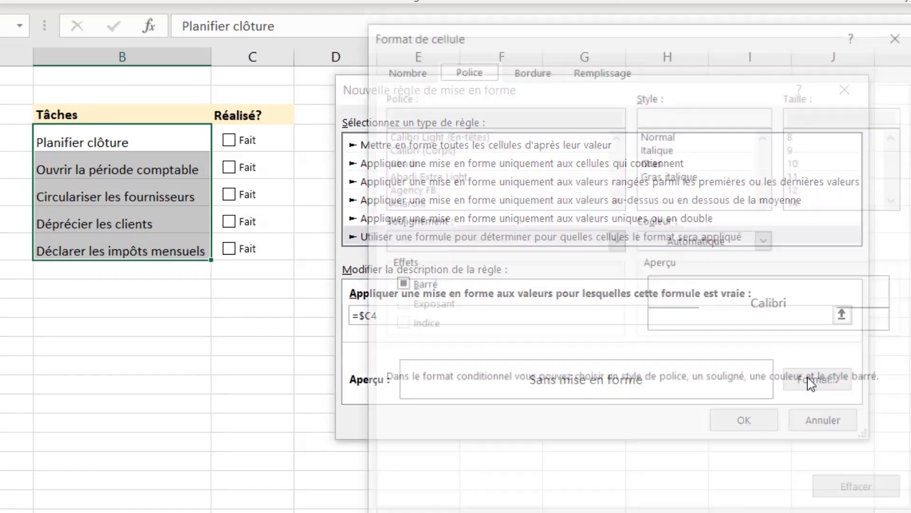
{"action": "left_click", "coordinate": [398, 285]}
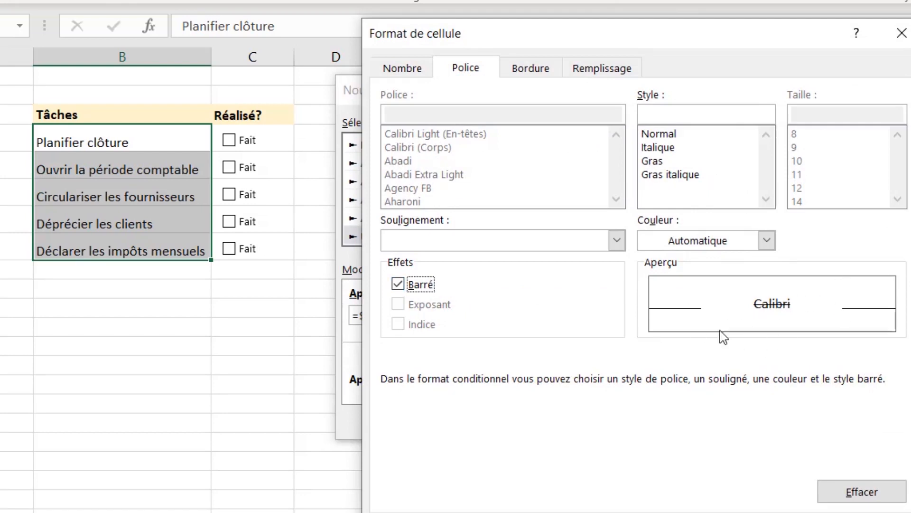
{"action": "left_click", "coordinate": [766, 241]}
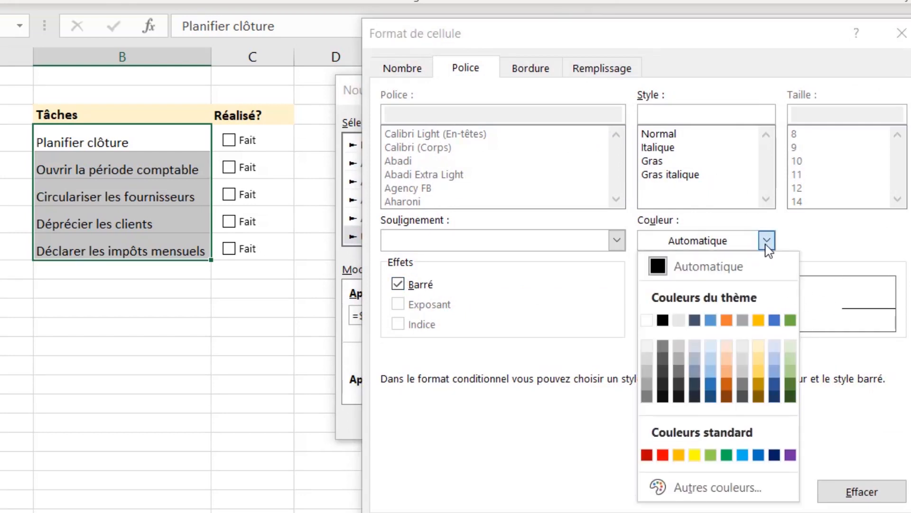
{"action": "left_click", "coordinate": [679, 371]}
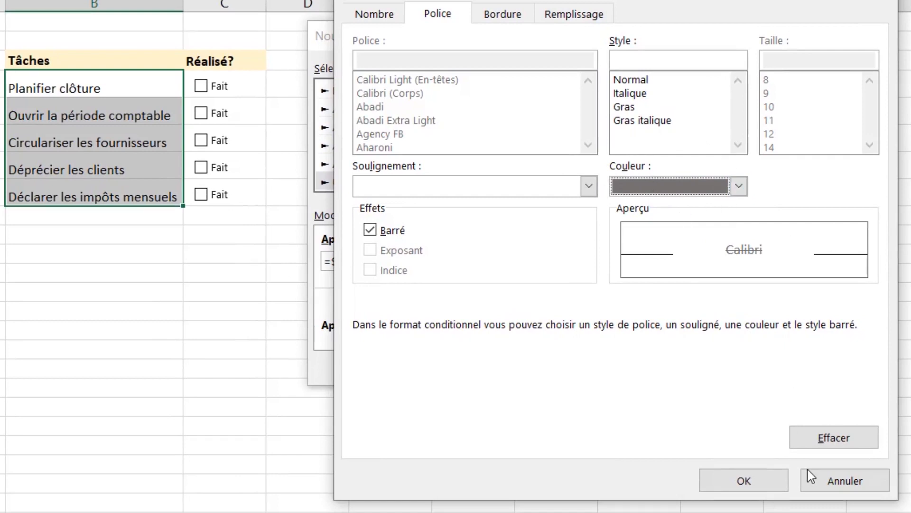
{"action": "left_click", "coordinate": [753, 485]}
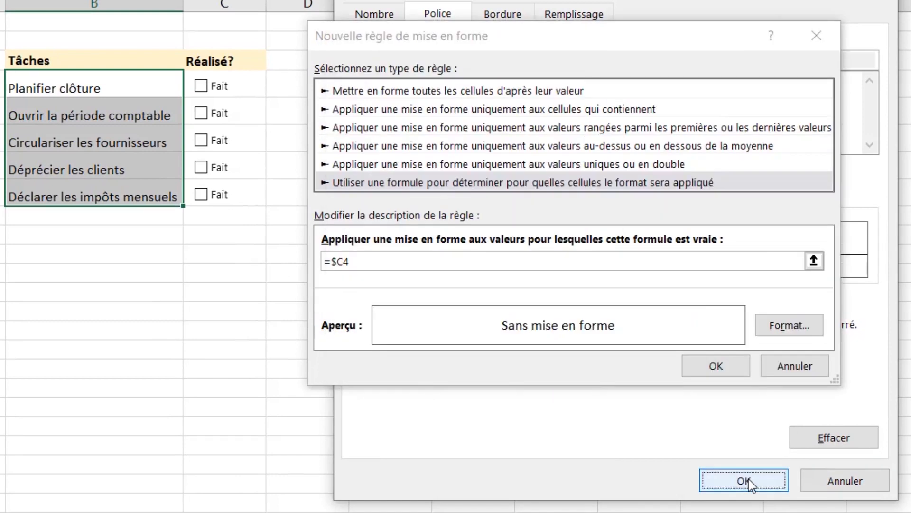
{"action": "left_click", "coordinate": [712, 368]}
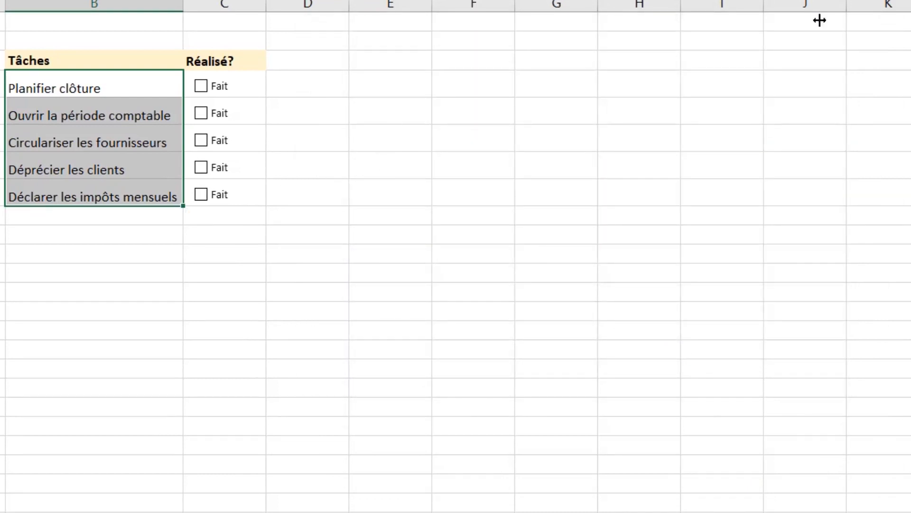
Test the rule with the check boxes from linked cell C4 down, leaving Planifier clôture, Ouvrir la période comptable and Déclarer les impôts mensuels ticked
{"action": "left_click", "coordinate": [321, 80]}
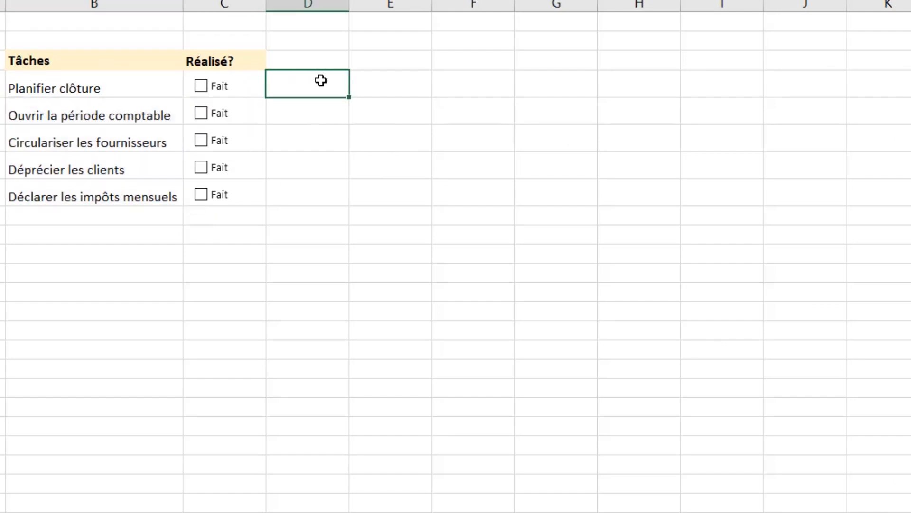
{"action": "key", "text": "Left"}
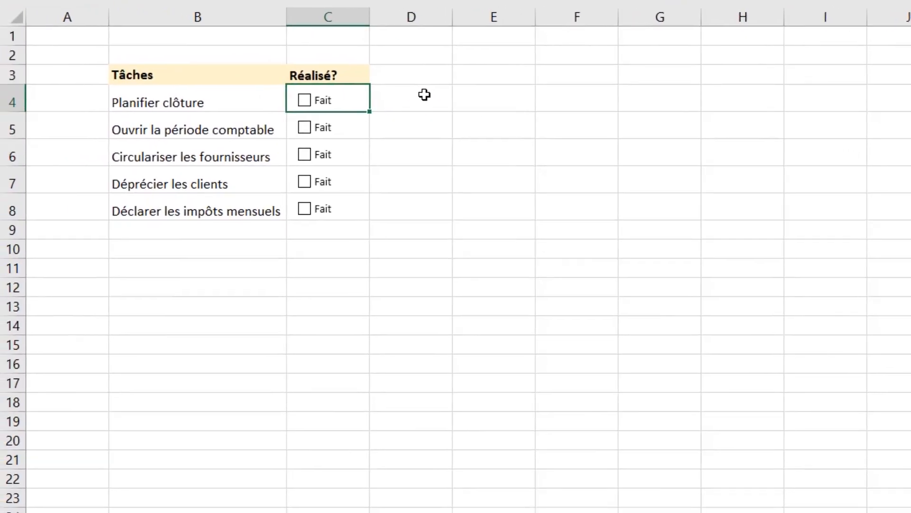
{"action": "key", "text": "Down"}
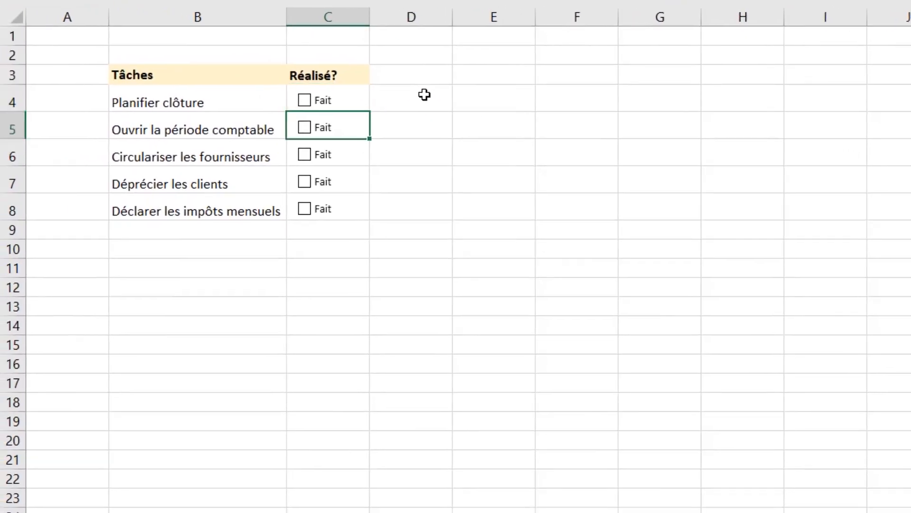
{"action": "key", "text": "Up"}
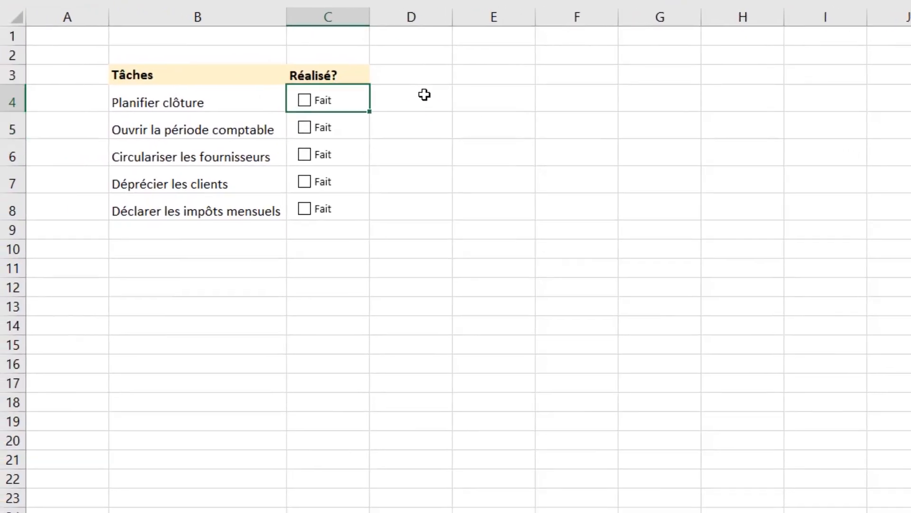
{"action": "left_click", "coordinate": [305, 101]}
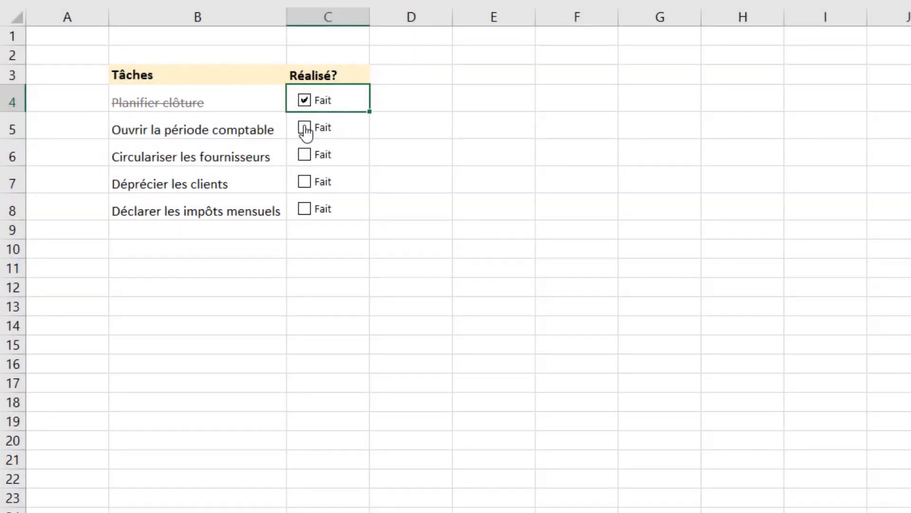
{"action": "left_click", "coordinate": [304, 128]}
{"action": "left_click", "coordinate": [304, 155]}
{"action": "left_click", "coordinate": [305, 181]}
{"action": "left_click", "coordinate": [304, 156]}
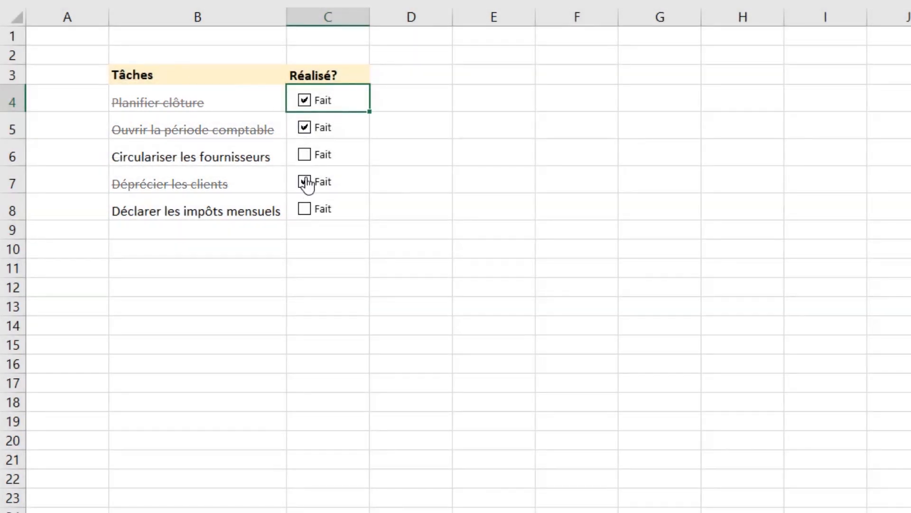
{"action": "left_click", "coordinate": [305, 183]}
{"action": "left_click", "coordinate": [304, 210]}
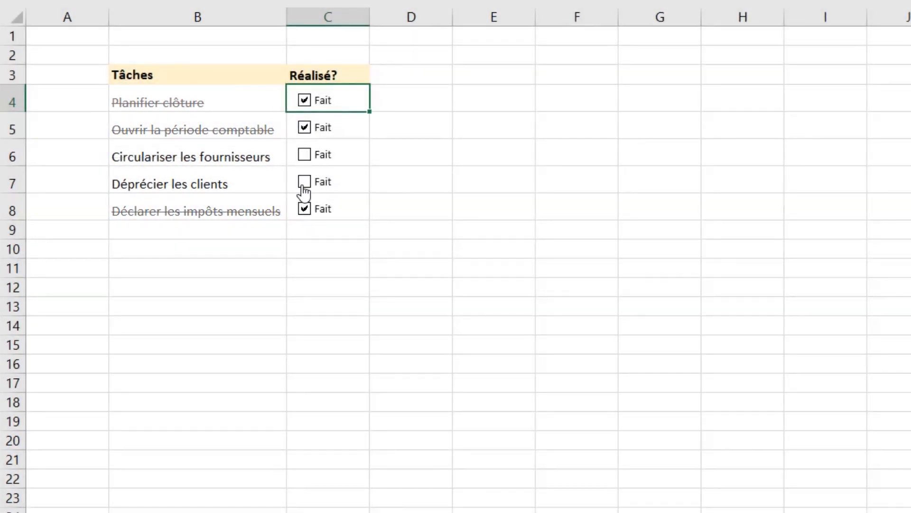
Toggle the check boxes in rows 5 to 8, leaving only Planifier clôture, Déprécier les clients and Déclarer les impôts mensuels ticked in the list
{"action": "left_click", "coordinate": [304, 182]}
{"action": "left_click", "coordinate": [304, 182]}
{"action": "left_click", "coordinate": [305, 209]}
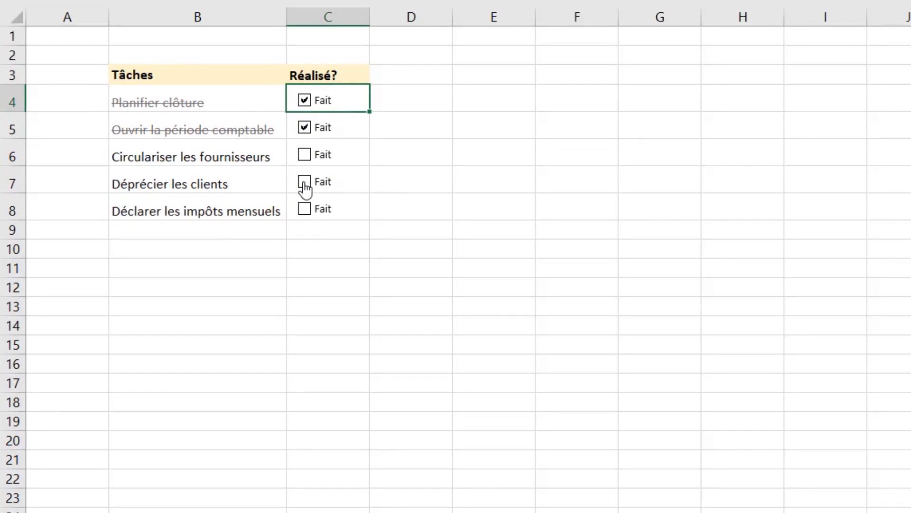
{"action": "left_click", "coordinate": [304, 182]}
{"action": "left_click", "coordinate": [304, 210]}
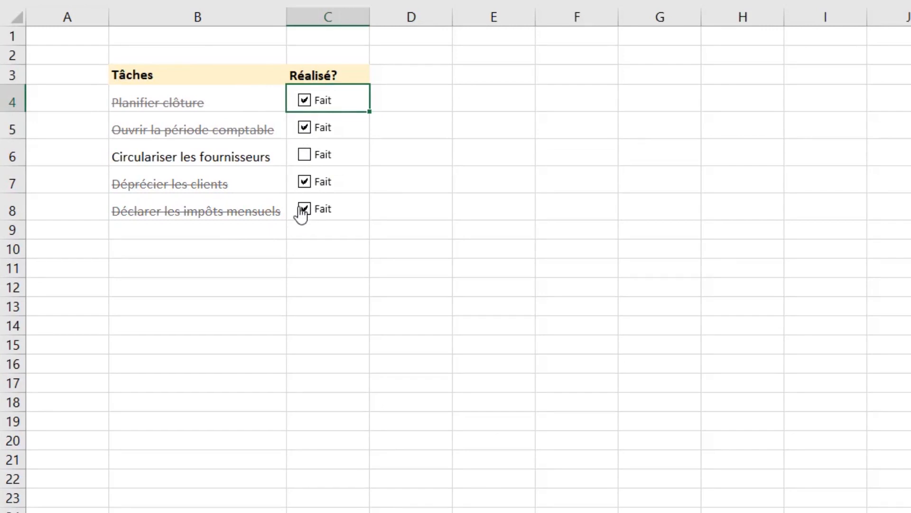
{"action": "left_click", "coordinate": [305, 156]}
{"action": "left_click", "coordinate": [305, 156]}
{"action": "left_click", "coordinate": [304, 127]}
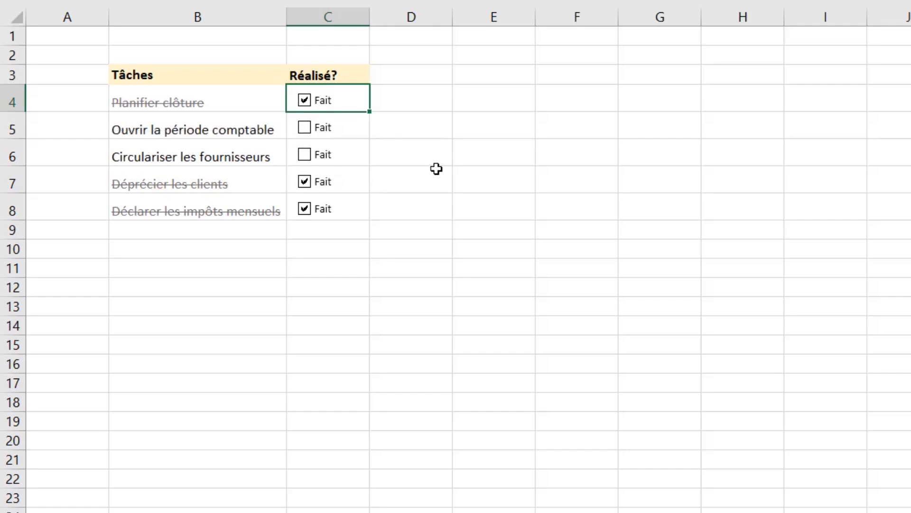
Enter the heading "Tâches non effectués" in F3, fit column F to its width, and make the heading bold
{"action": "left_click", "coordinate": [581, 78]}
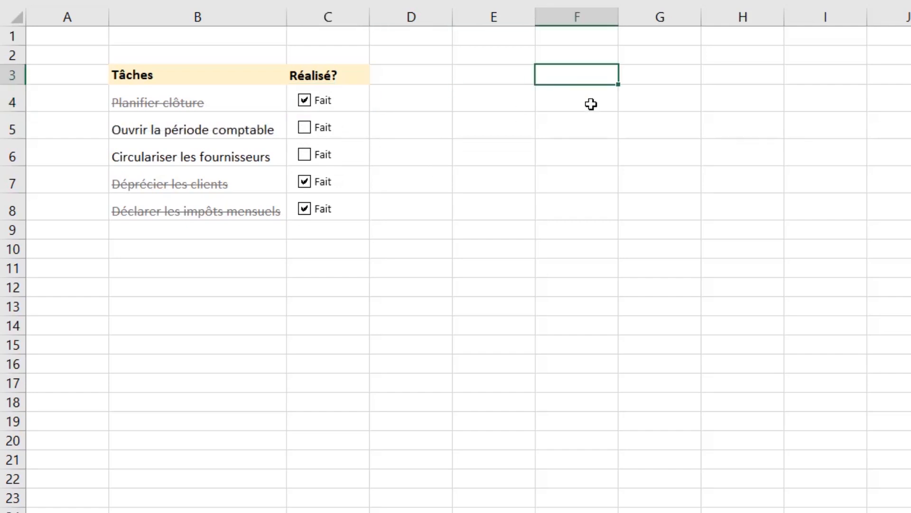
{"action": "left_click", "coordinate": [518, 80]}
{"action": "left_click", "coordinate": [589, 76]}
{"action": "type", "text": "Tâches non effectués"}
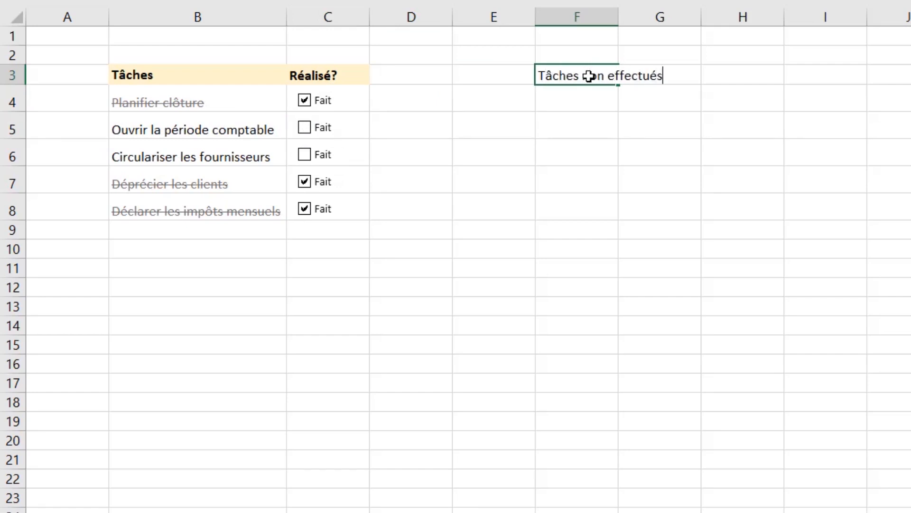
{"action": "key", "text": "Return"}
{"action": "double_click", "coordinate": [617, 14]}
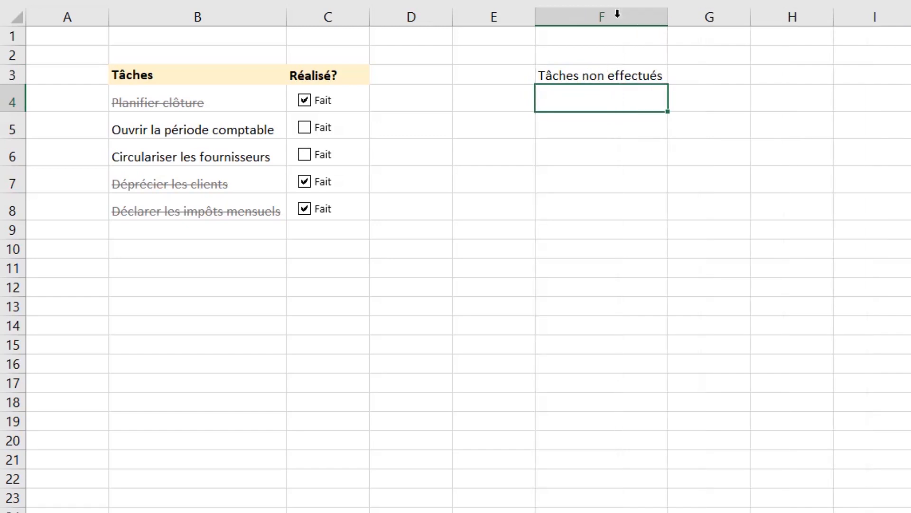
{"action": "left_click", "coordinate": [608, 77]}
{"action": "key", "text": "ctrl+g"}
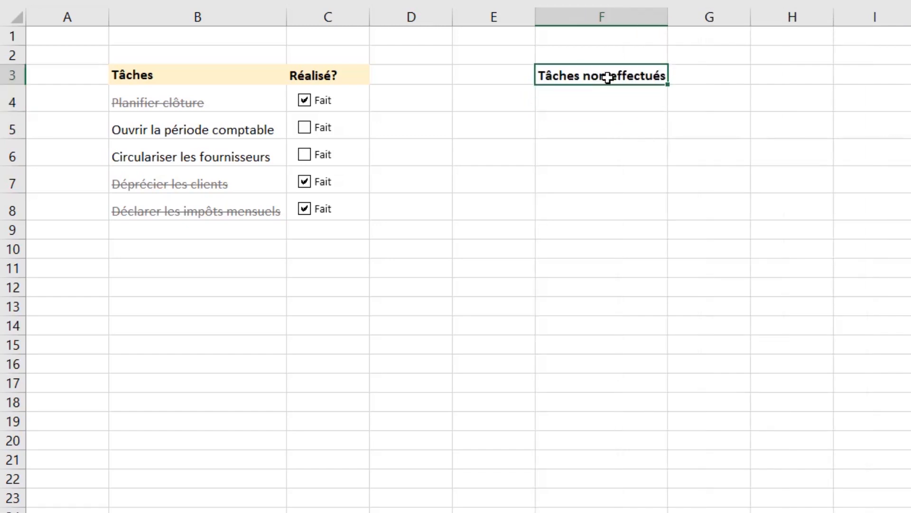
Enter the formula =FILTRE(B4:B8;C4:C8=FAUX) in F4 to list the tasks that are not done
{"action": "left_click", "coordinate": [608, 109]}
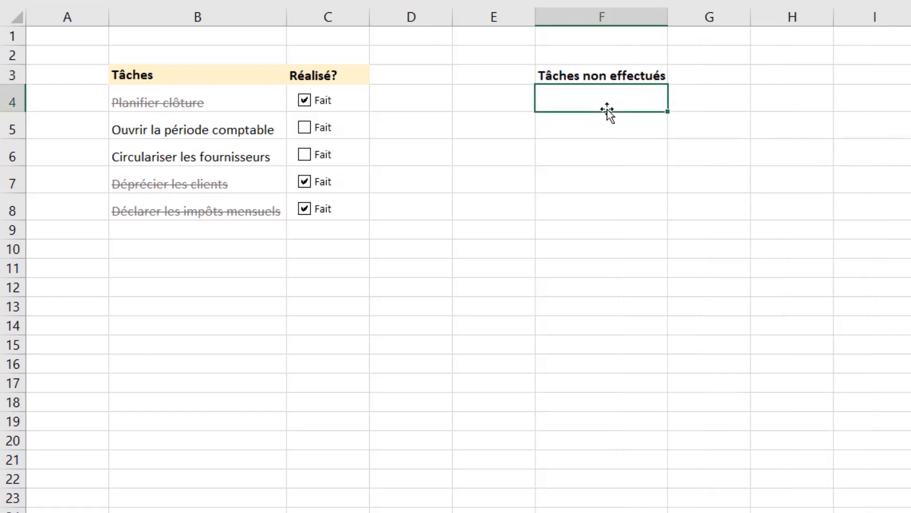
{"action": "type", "text": "=filtre"}
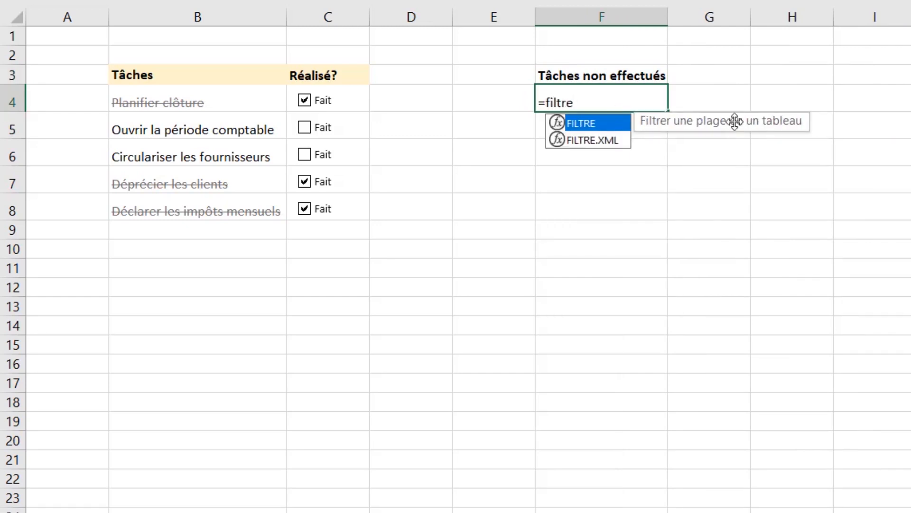
{"action": "double_click", "coordinate": [581, 123]}
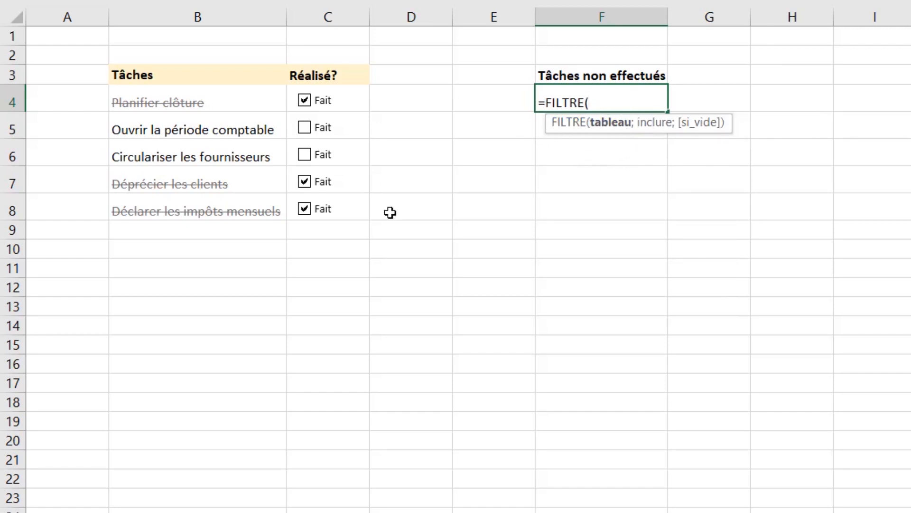
{"action": "left_click_drag", "start_coordinate": [217, 101], "coordinate": [210, 204]}
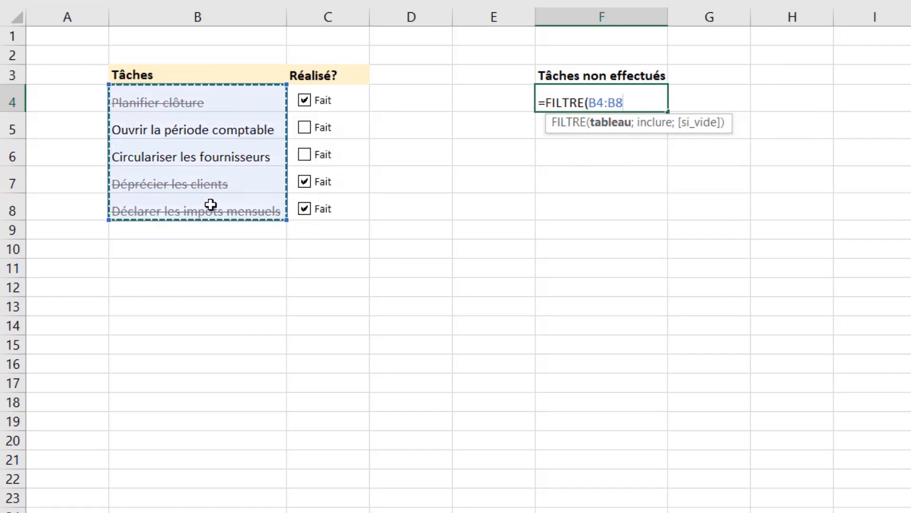
{"action": "type", "text": ";"}
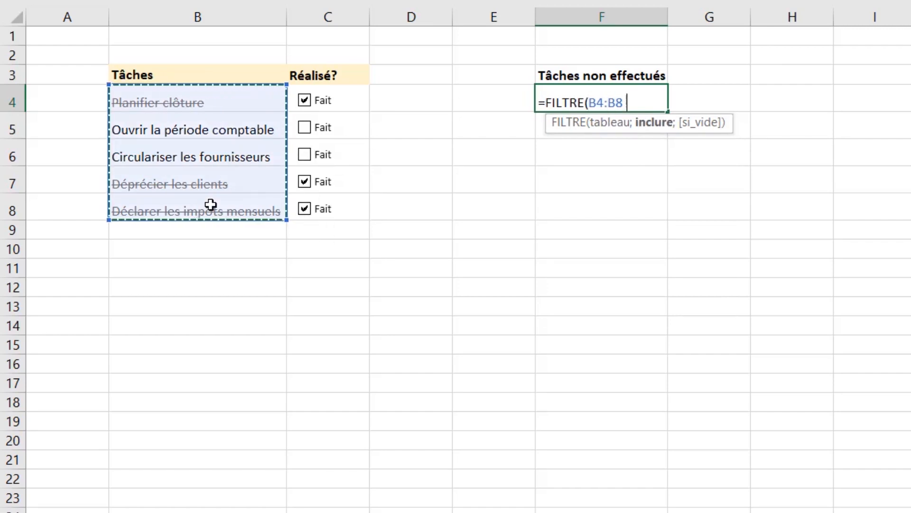
{"action": "left_click", "coordinate": [384, 103]}
{"action": "key", "text": "Left"}
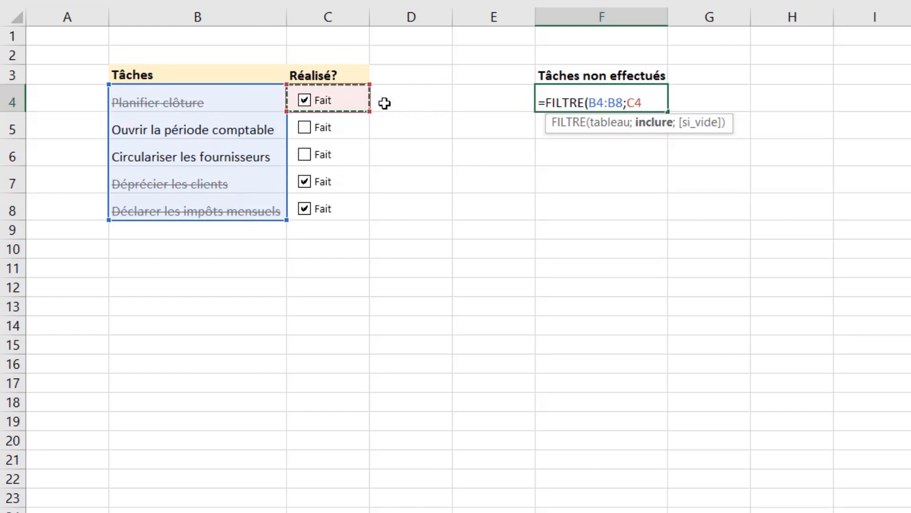
{"action": "key", "text": "ctrl+shift+Down"}
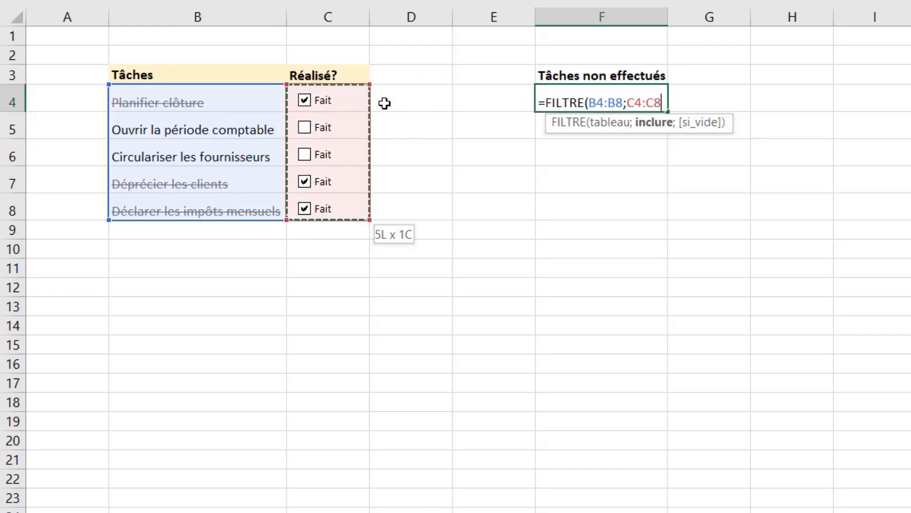
{"action": "type", "text": "="}
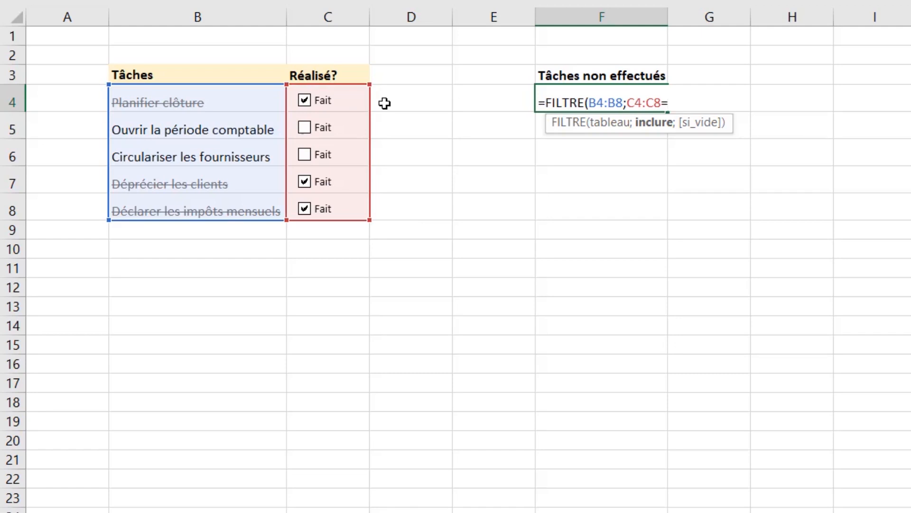
{"action": "type", "text": "FAUX)"}
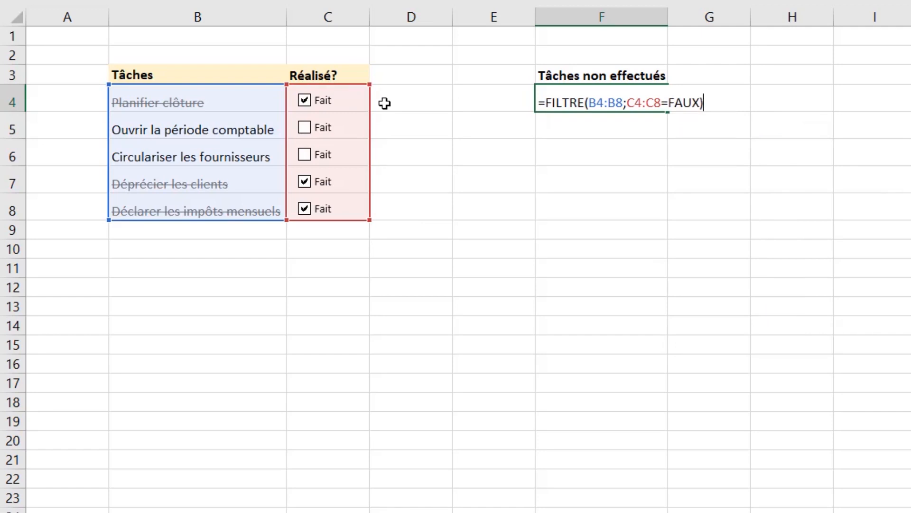
{"action": "key", "text": "Return"}
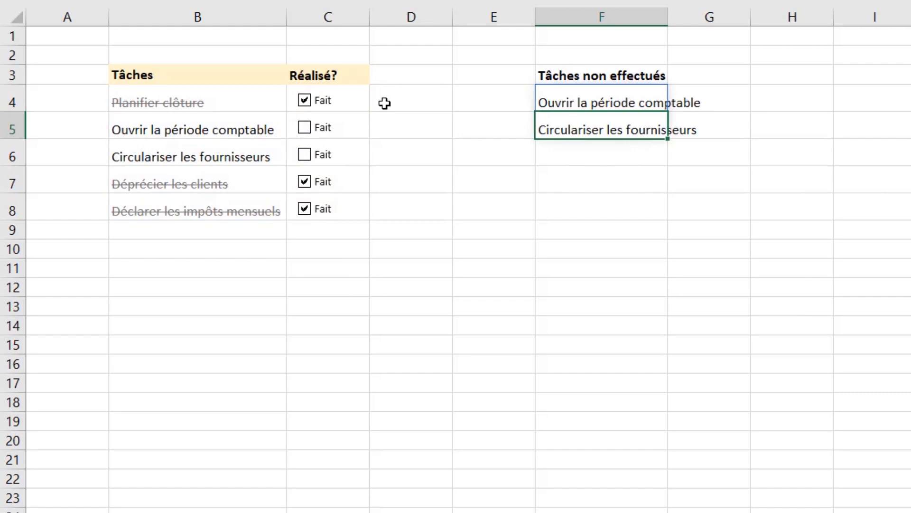
Fit column F to the width of the filtered task names in F4:F5
{"action": "left_click", "coordinate": [764, 181]}
{"action": "left_click_drag", "start_coordinate": [626, 105], "coordinate": [633, 125]}
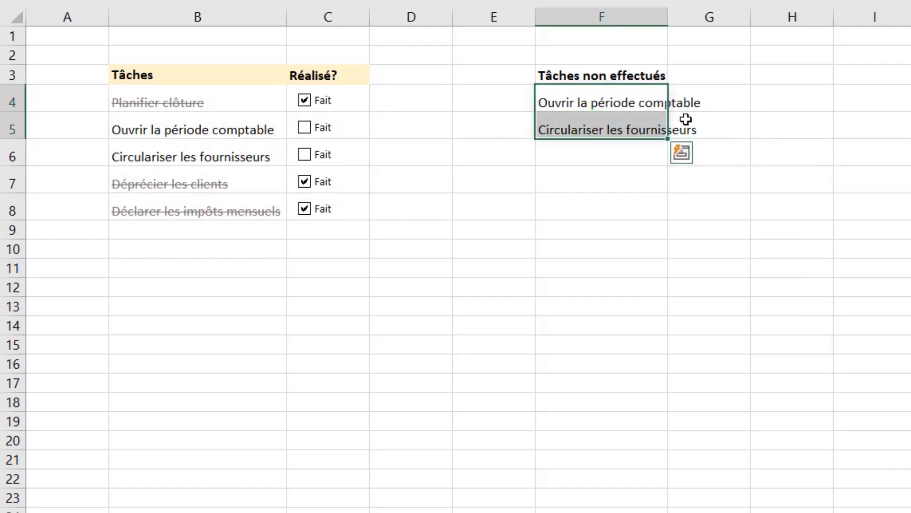
{"action": "double_click", "coordinate": [667, 18]}
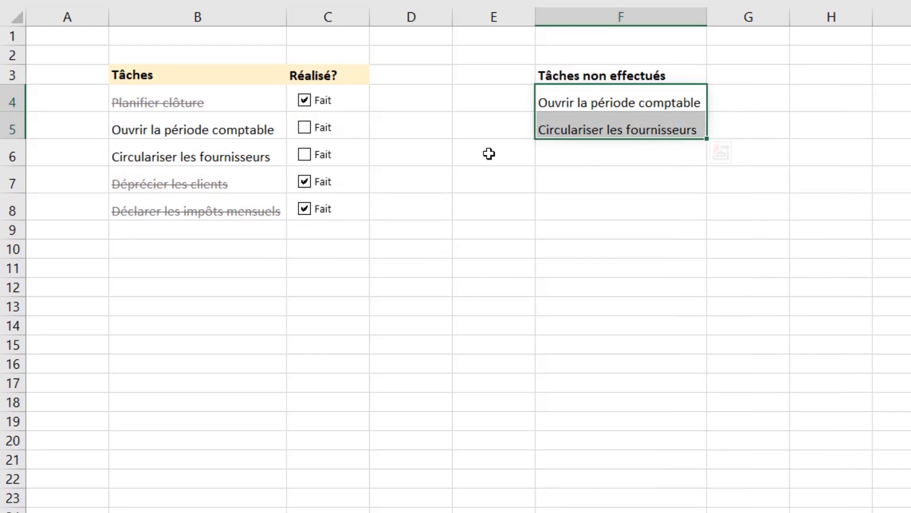
Compare the filtered tasks in F4:F5 with the unticked tasks in B5:B6 of the checklist
{"action": "left_click", "coordinate": [529, 103]}
{"action": "left_click", "coordinate": [594, 107]}
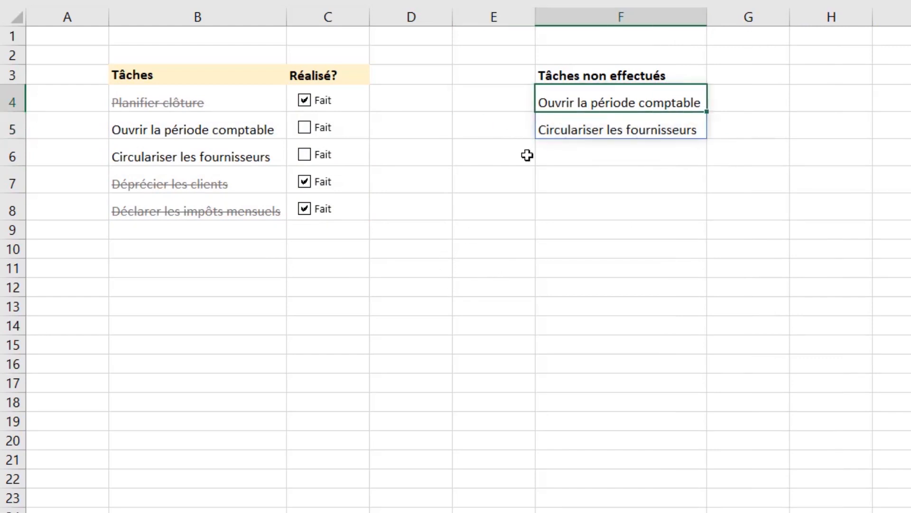
{"action": "left_click", "coordinate": [177, 129]}
{"action": "left_click", "coordinate": [591, 130]}
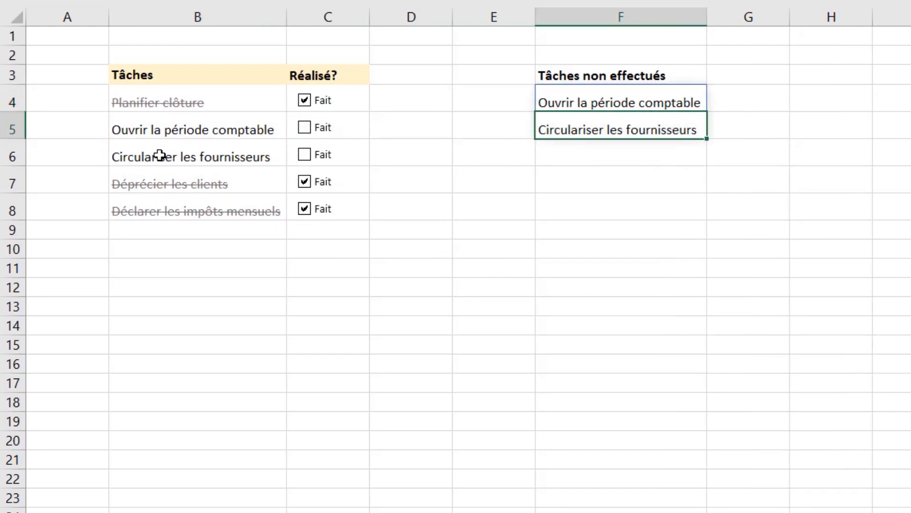
{"action": "left_click", "coordinate": [159, 154]}
{"action": "left_click", "coordinate": [191, 132]}
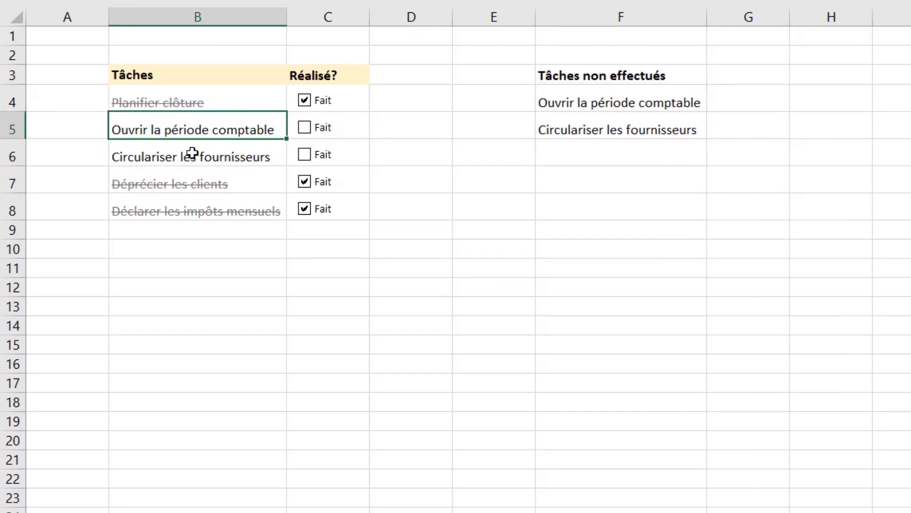
{"action": "left_click", "coordinate": [192, 153]}
{"action": "left_click", "coordinate": [198, 133]}
{"action": "left_click", "coordinate": [500, 99]}
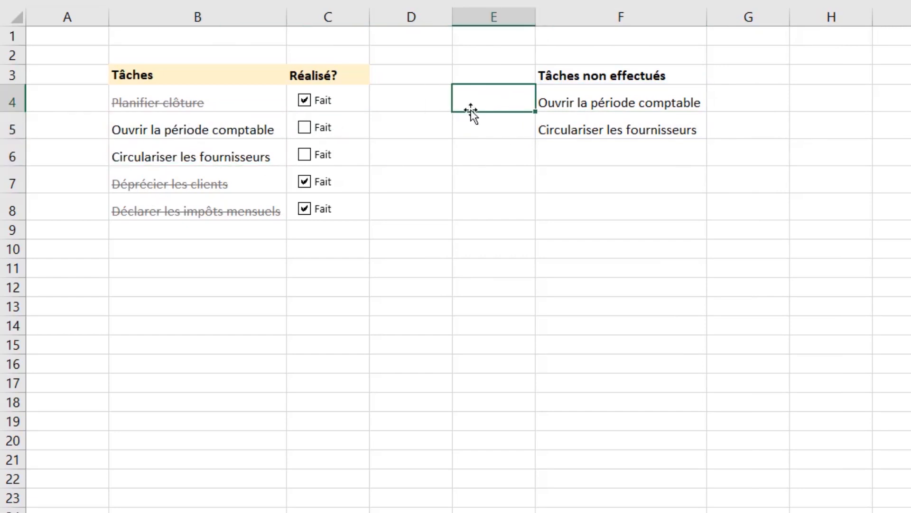
Test the filtered list by unticking and reticking Planifier clôture, then leave Déclarer les impôts mensuels unticked
{"action": "left_click", "coordinate": [305, 105]}
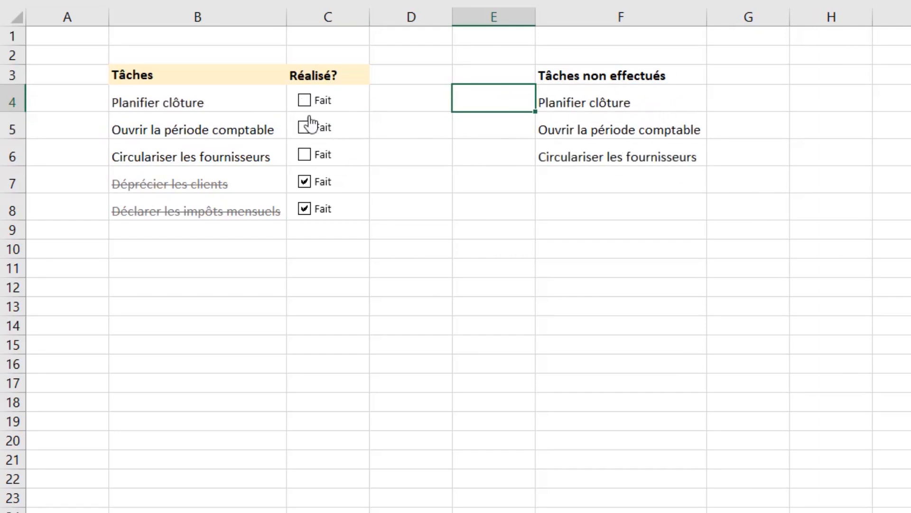
{"action": "left_click", "coordinate": [305, 99]}
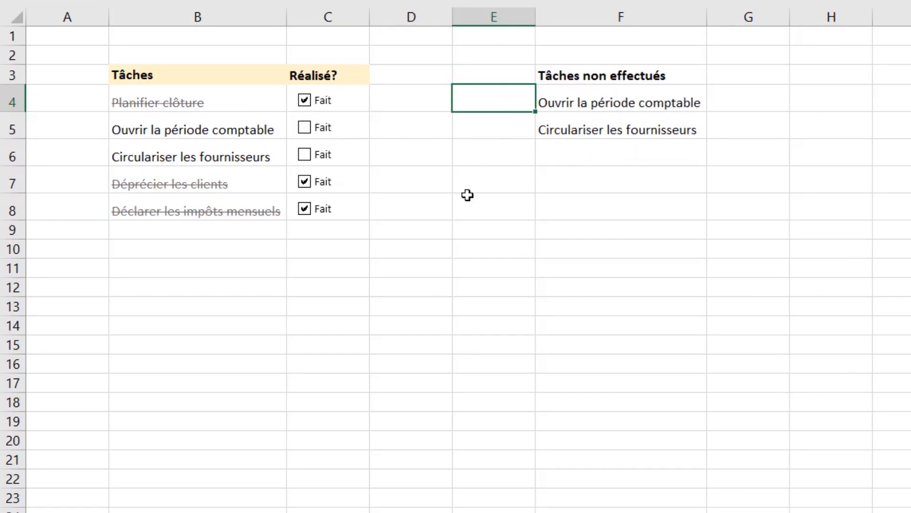
{"action": "left_click", "coordinate": [309, 215]}
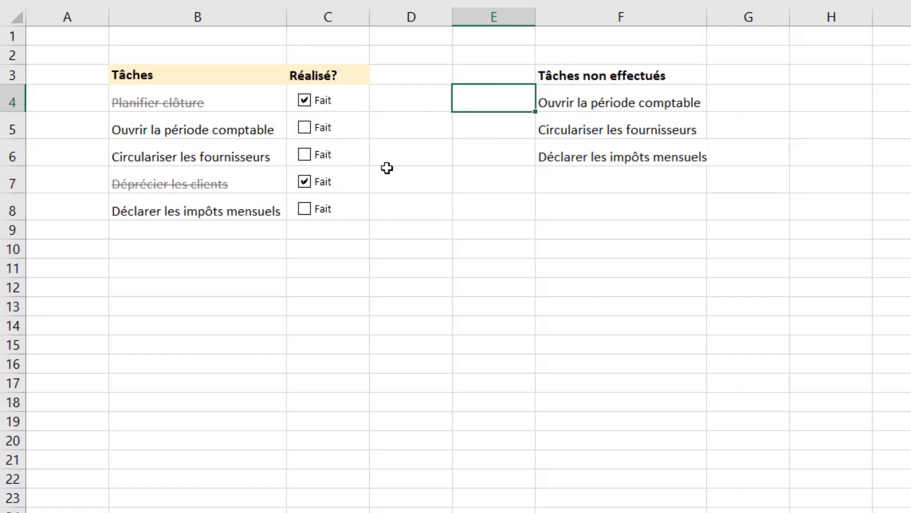